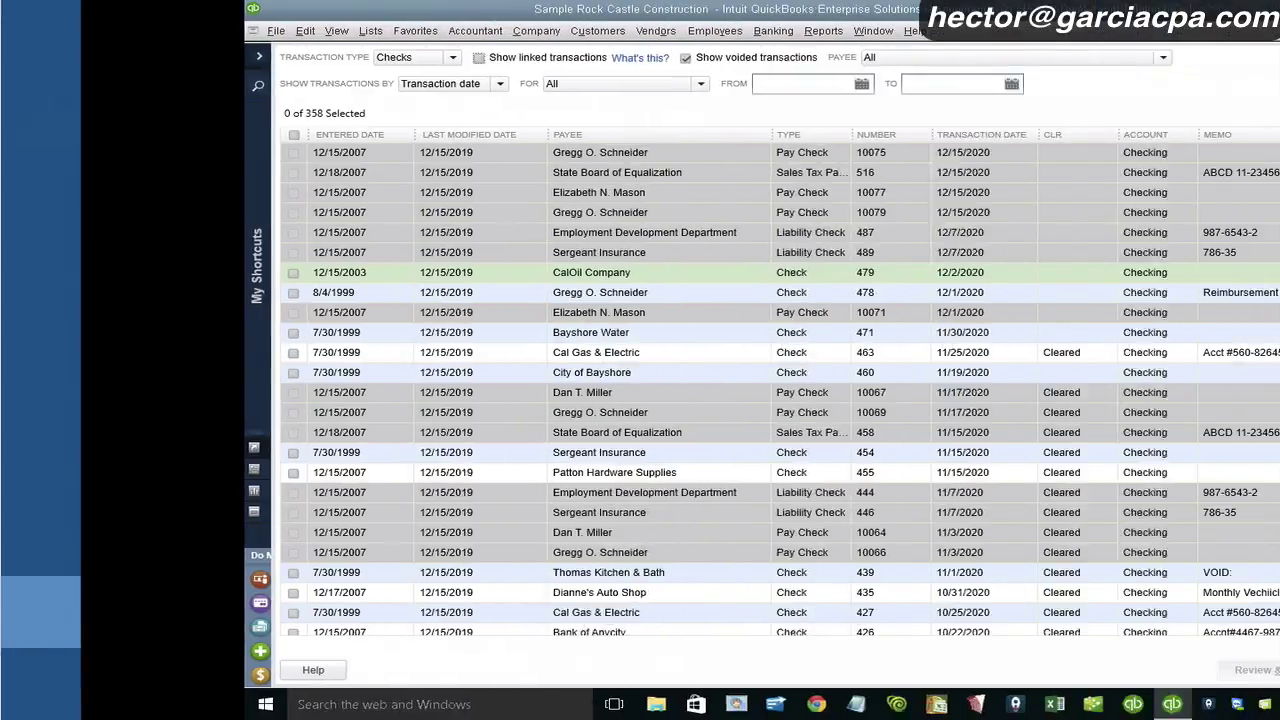
- Close the Batch Delete/Void Transactions window listing the 358 checks
{"action": "key", "text": "Escape"}
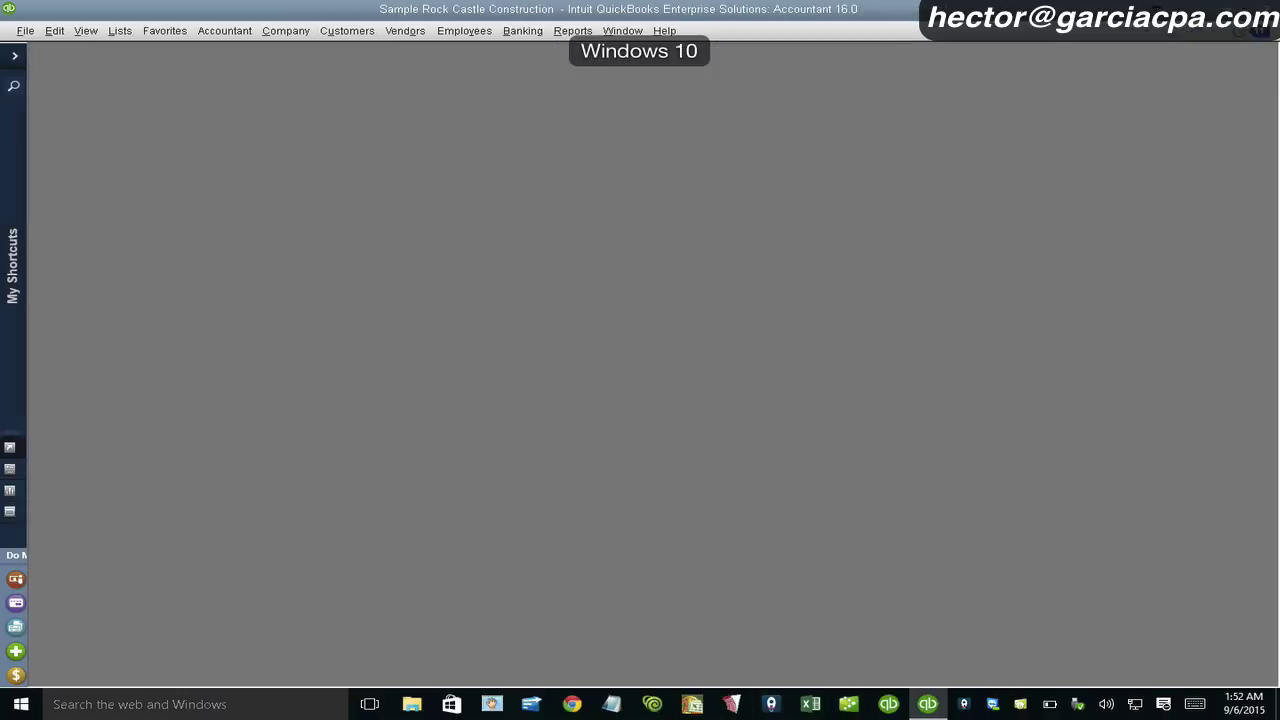
- Open Accountant > Batch Delete/Void Transactions maximized, keeping Checks as the transaction type
{"action": "left_click", "coordinate": [212, 30]}
{"action": "left_click", "coordinate": [210, 31]}
{"action": "left_click", "coordinate": [210, 31]}
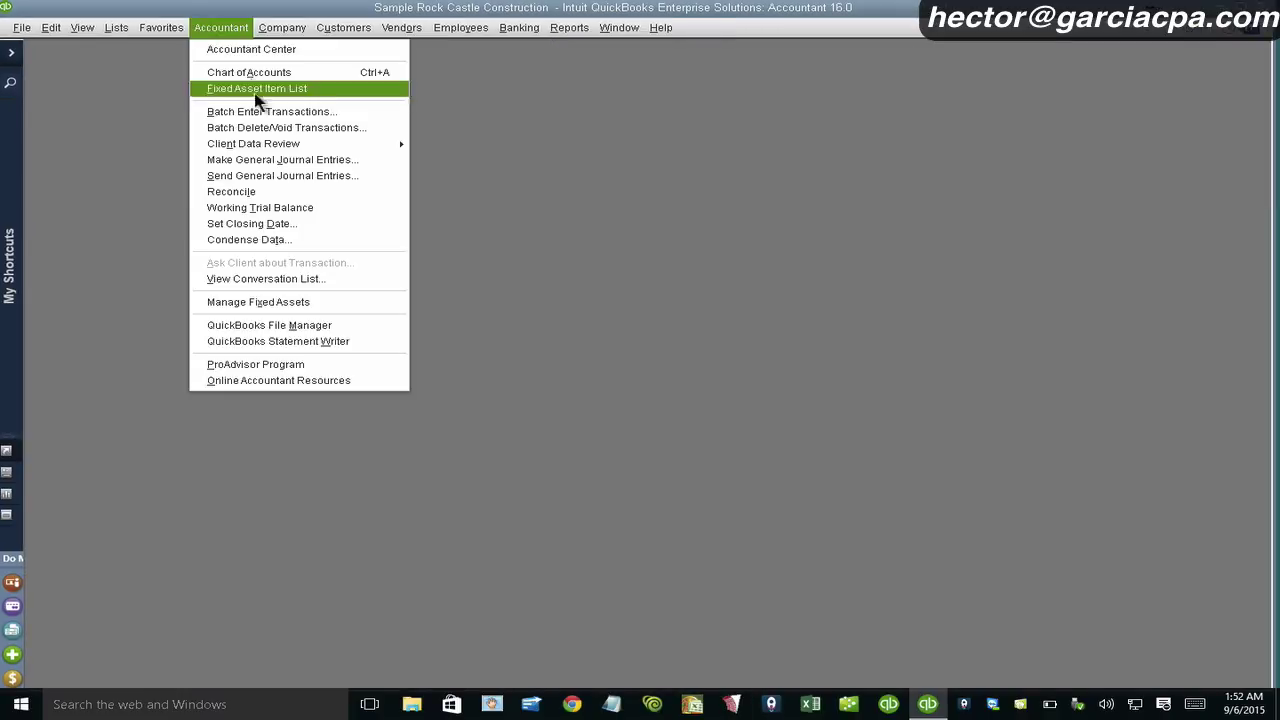
{"action": "left_click", "coordinate": [306, 132]}
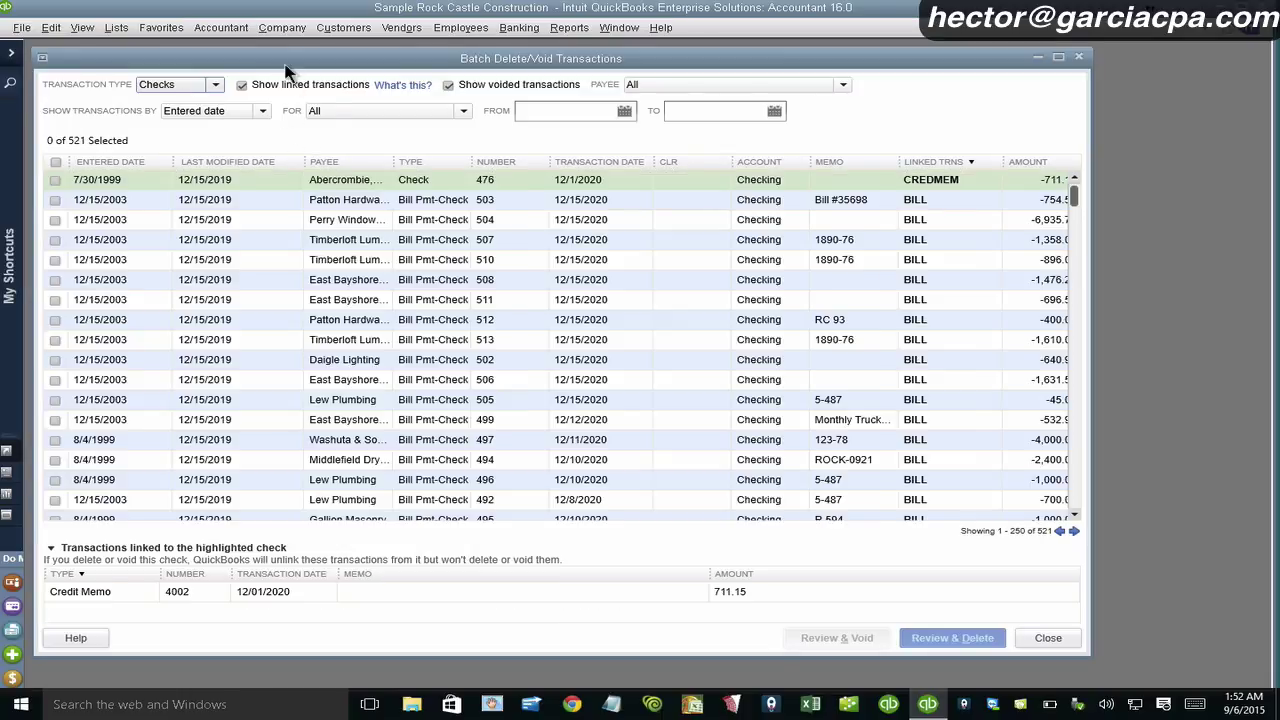
{"action": "double_click", "coordinate": [300, 58]}
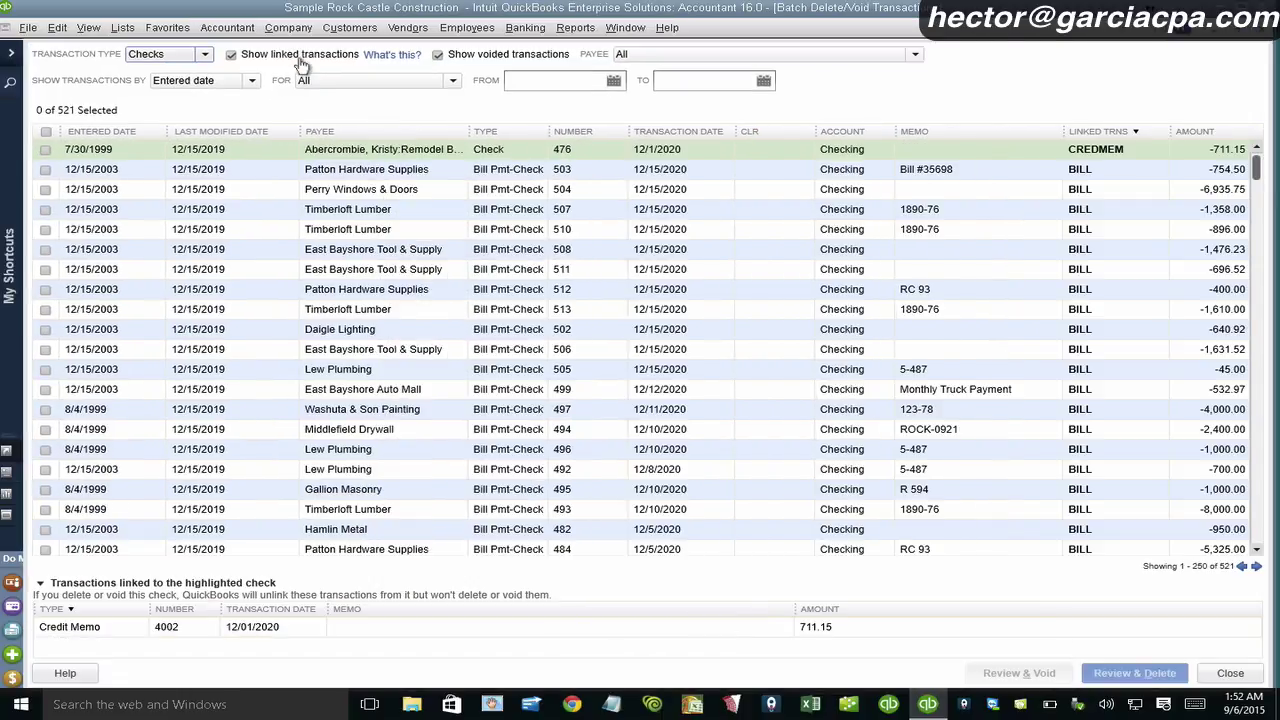
{"action": "left_click", "coordinate": [204, 54]}
{"action": "left_click", "coordinate": [817, 56]}
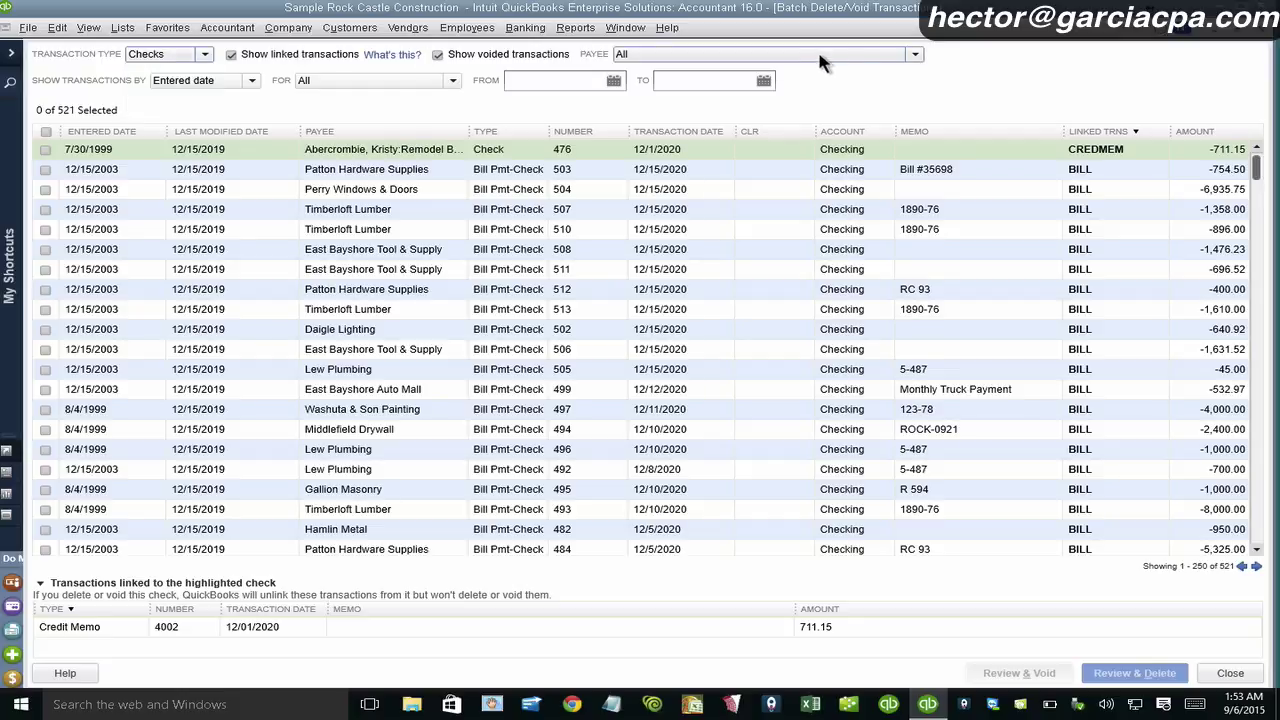
- Browse the Payee dropdown list to find the wanted vendor
{"action": "left_click", "coordinate": [914, 55]}
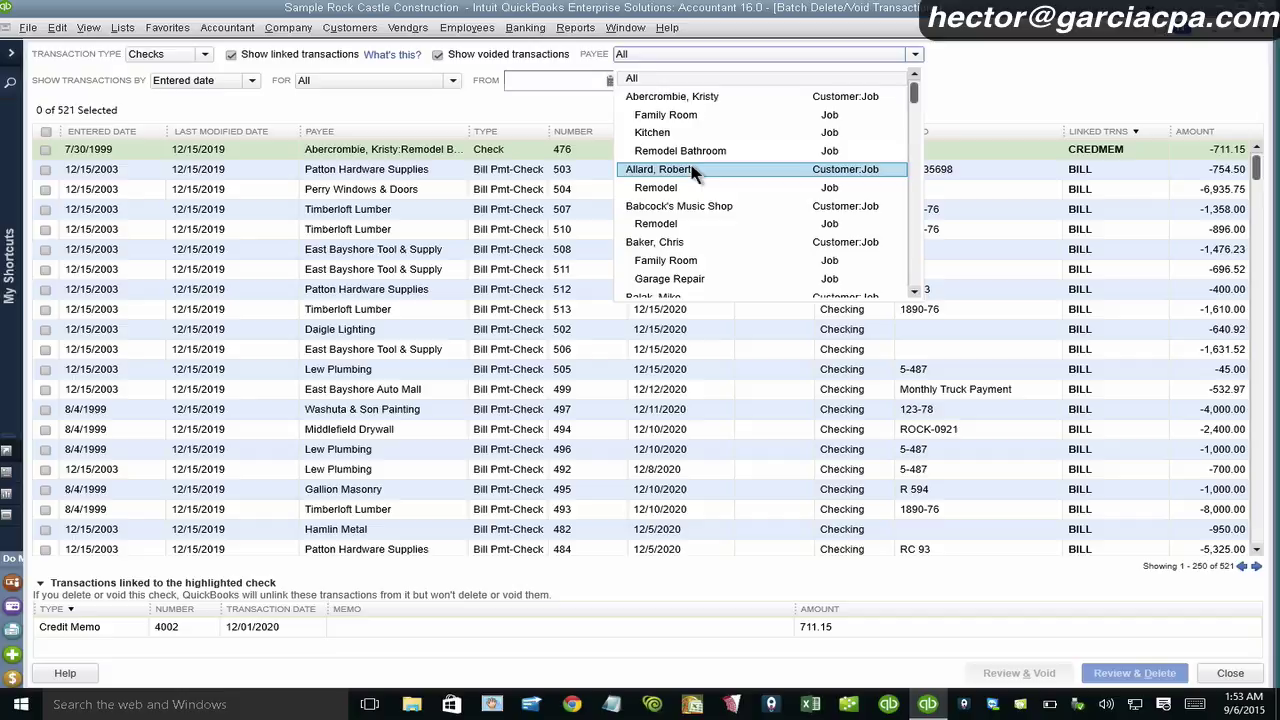
{"action": "scroll", "coordinate": [694, 171], "scroll_direction": "down", "scroll_amount": 5}
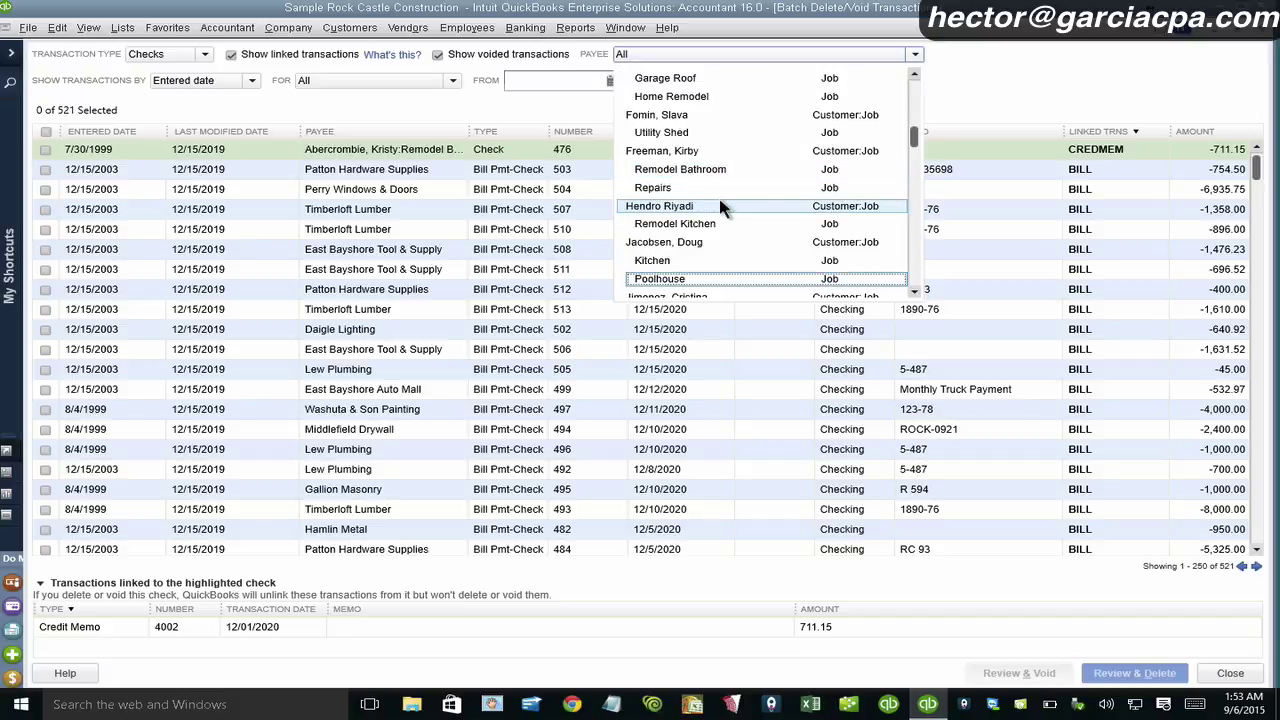
{"action": "scroll", "coordinate": [718, 195], "scroll_direction": "down", "scroll_amount": 5}
{"action": "left_click_drag", "start_coordinate": [918, 199], "coordinate": [896, 282]}
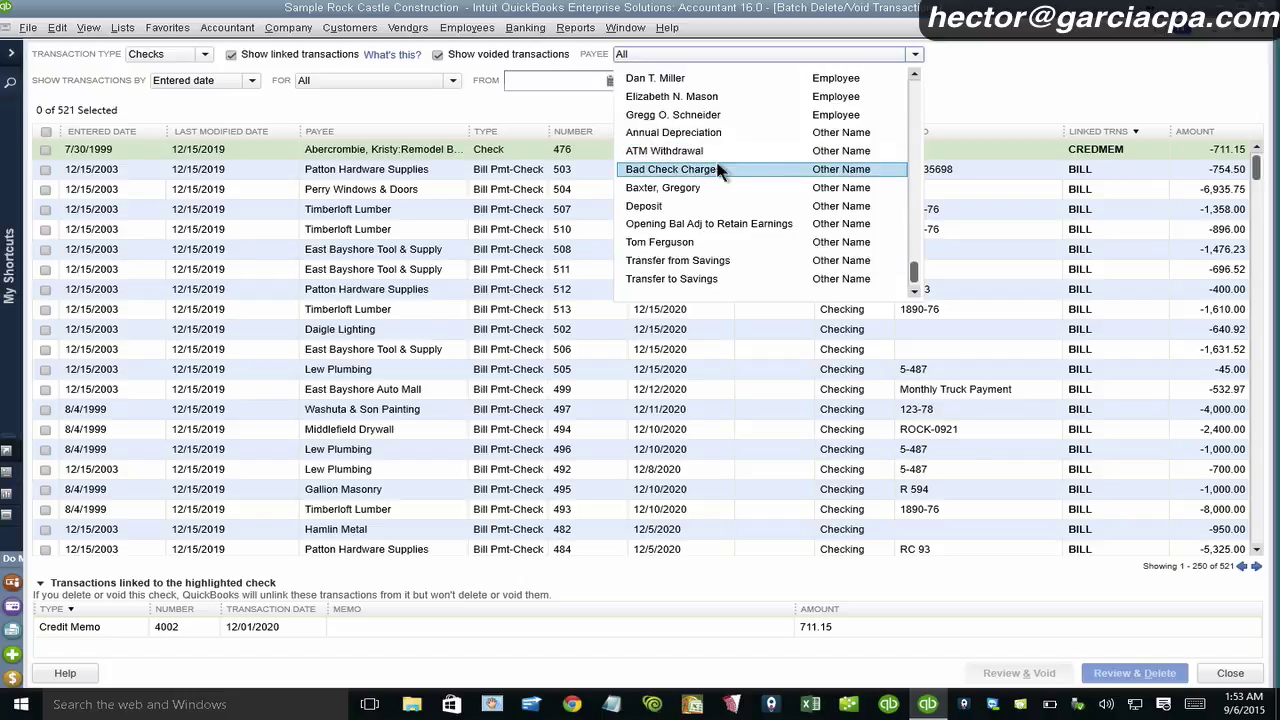
{"action": "left_click", "coordinate": [920, 104]}
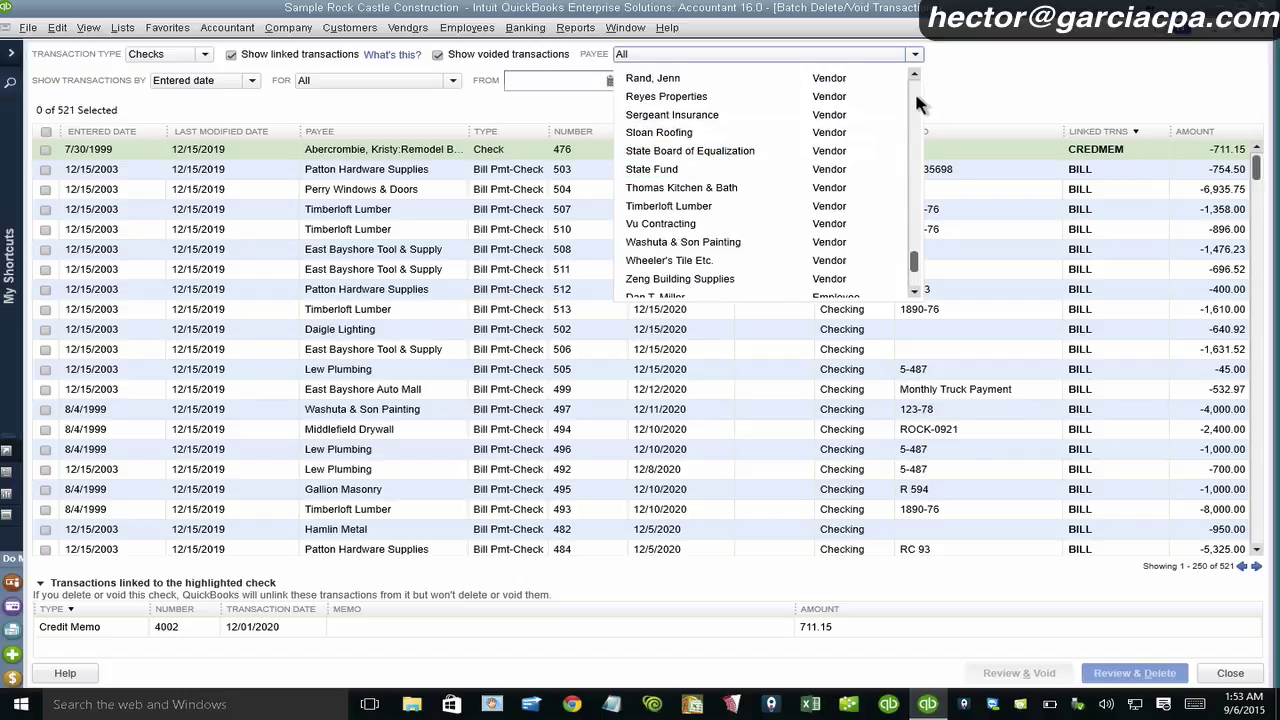
{"action": "left_click", "coordinate": [920, 104]}
{"action": "left_click", "coordinate": [920, 104]}
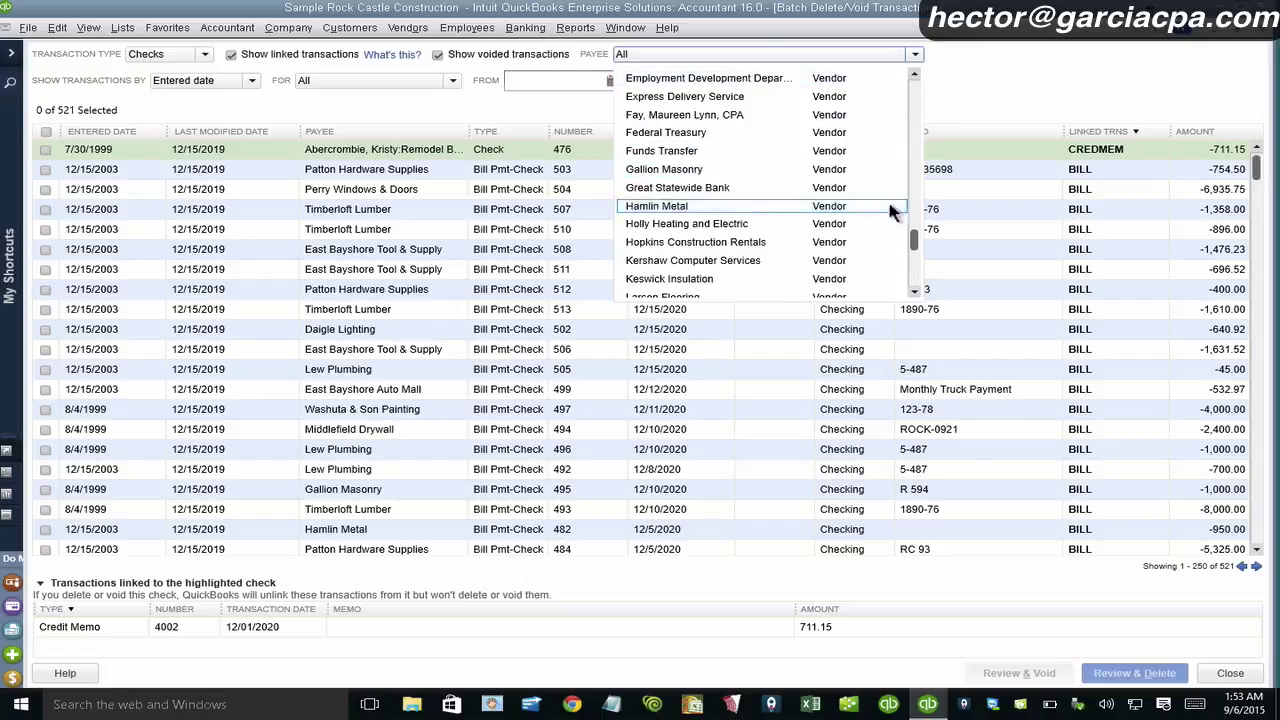
{"action": "left_click", "coordinate": [912, 128]}
{"action": "left_click", "coordinate": [912, 130]}
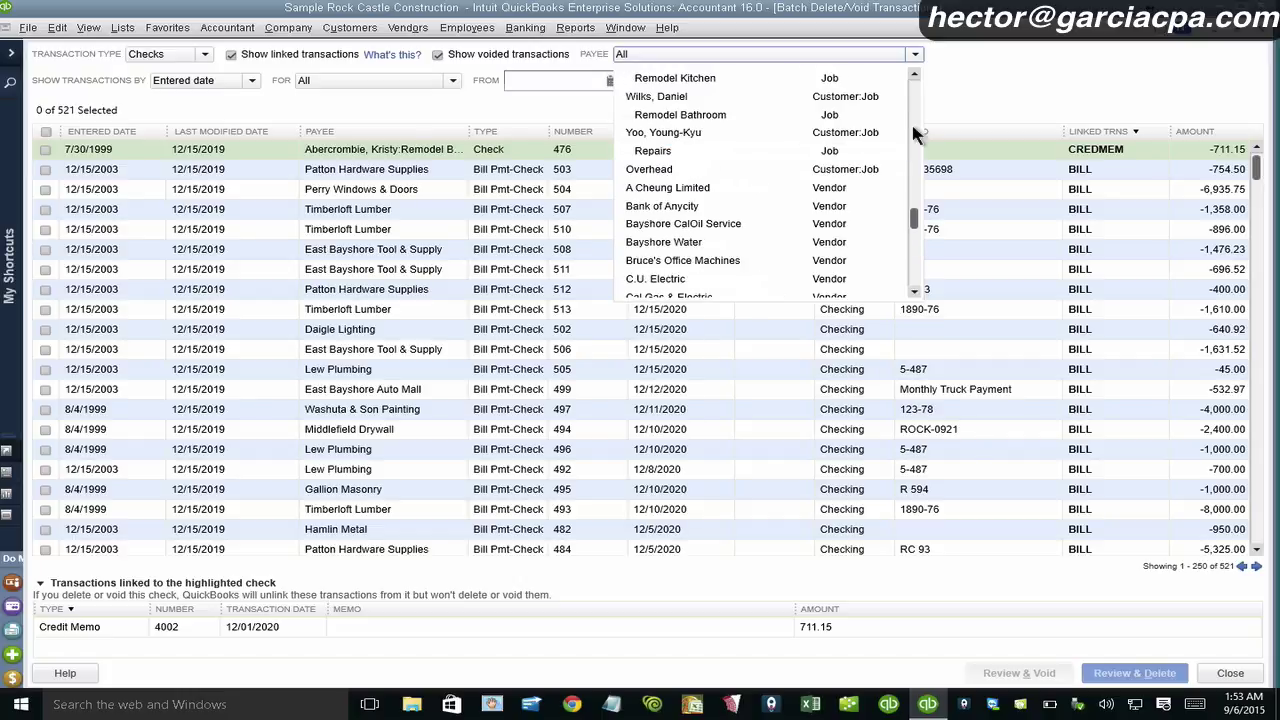
{"action": "left_click", "coordinate": [911, 283]}
{"action": "left_click", "coordinate": [911, 283]}
{"action": "left_click", "coordinate": [911, 283]}
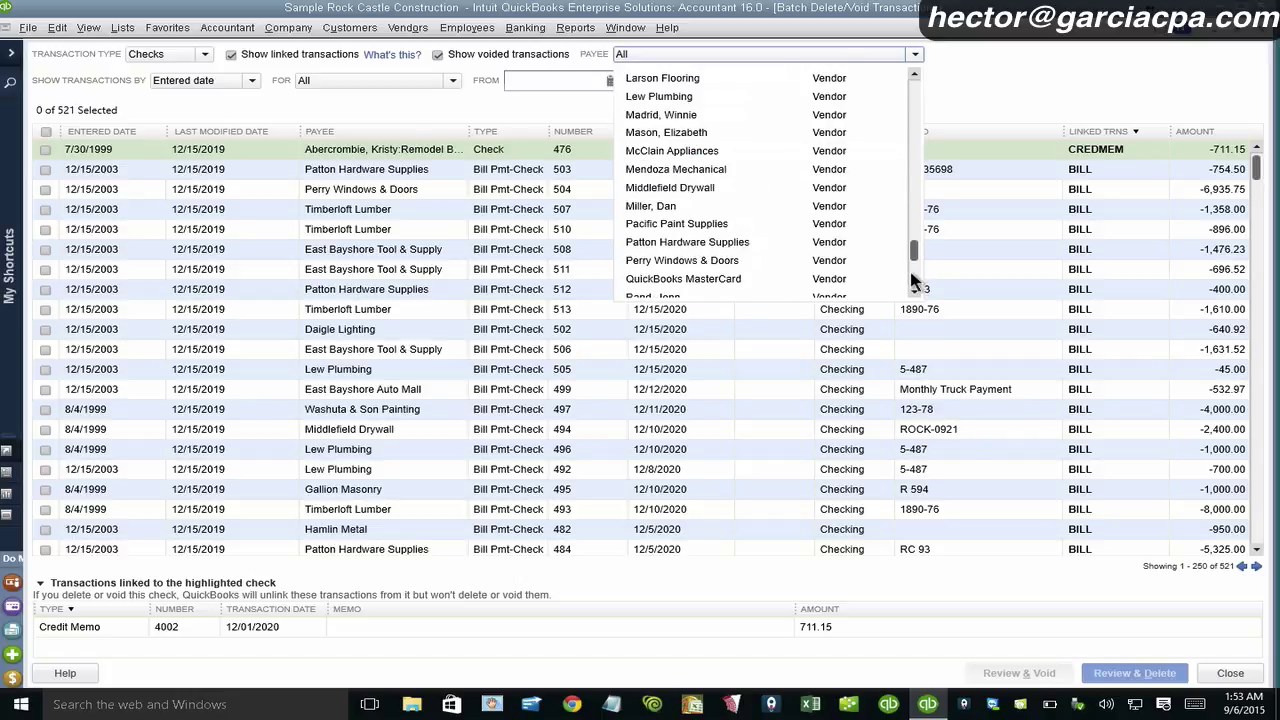
{"action": "left_click", "coordinate": [911, 283]}
{"action": "left_click", "coordinate": [911, 271]}
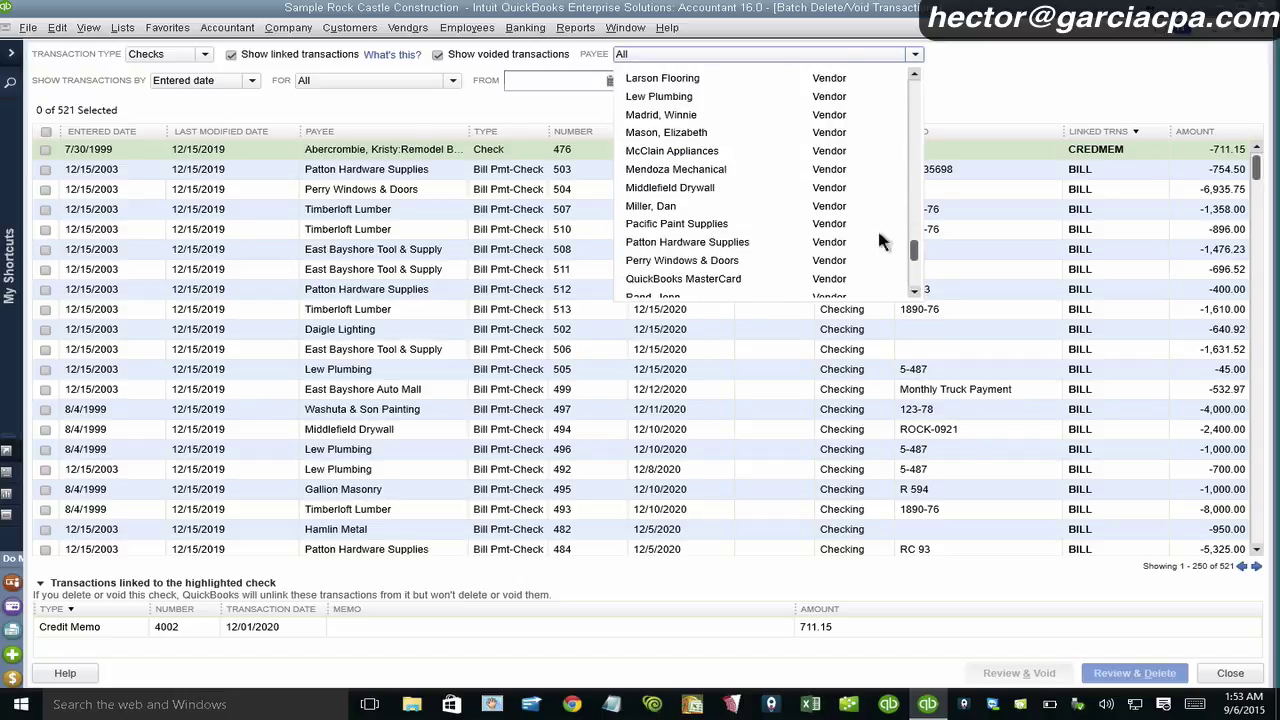
- Filter checks to payee Perry Windows & Doors, with linked transactions shown
{"action": "left_click", "coordinate": [662, 257]}
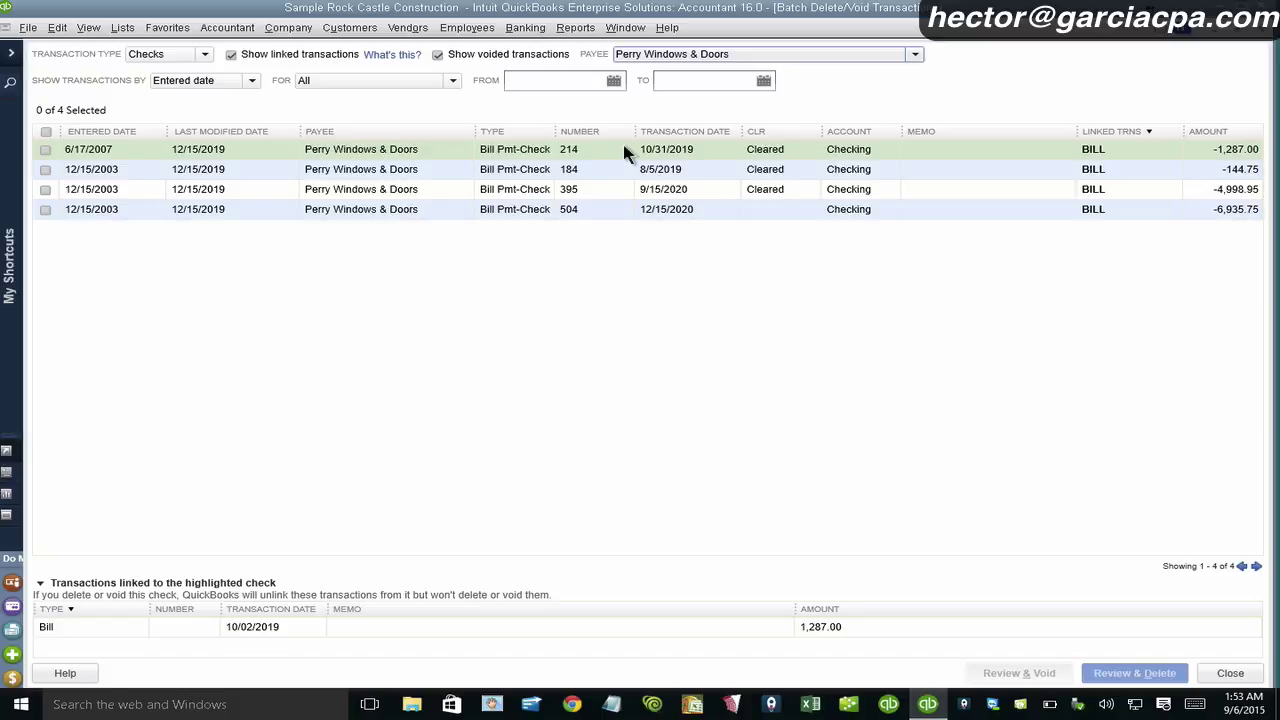
{"action": "left_click", "coordinate": [236, 58]}
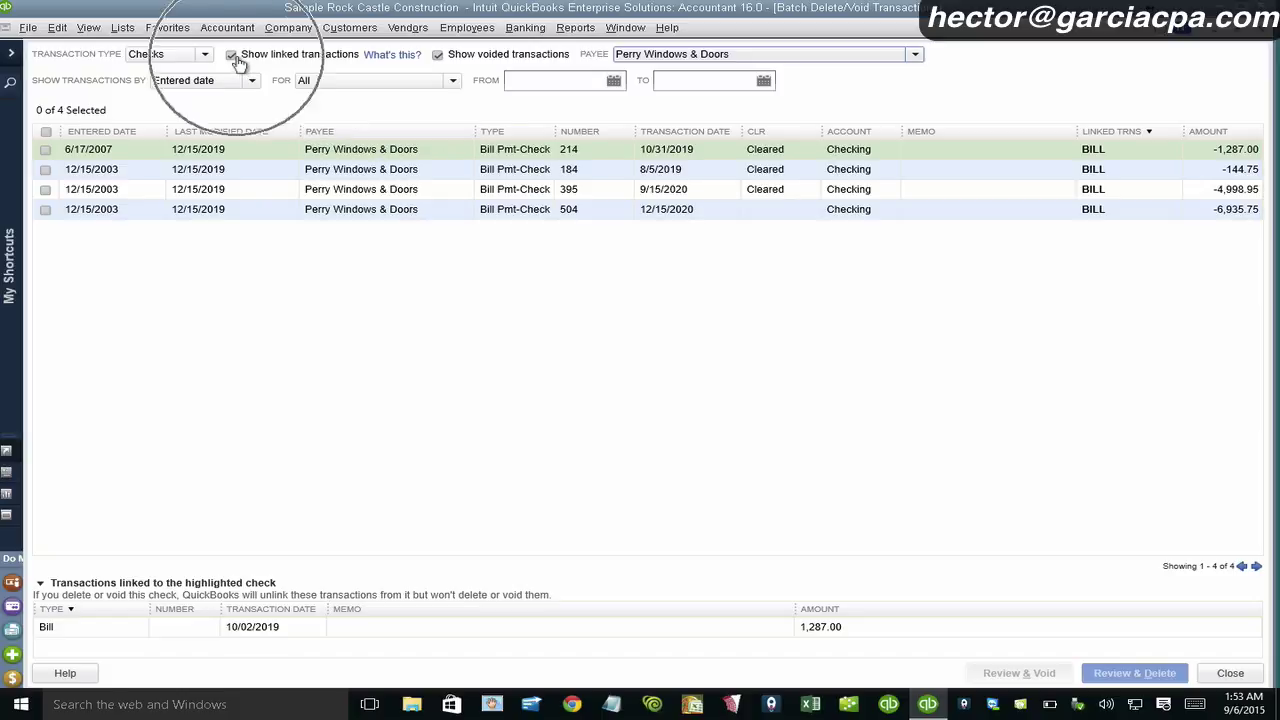
{"action": "left_click", "coordinate": [236, 58]}
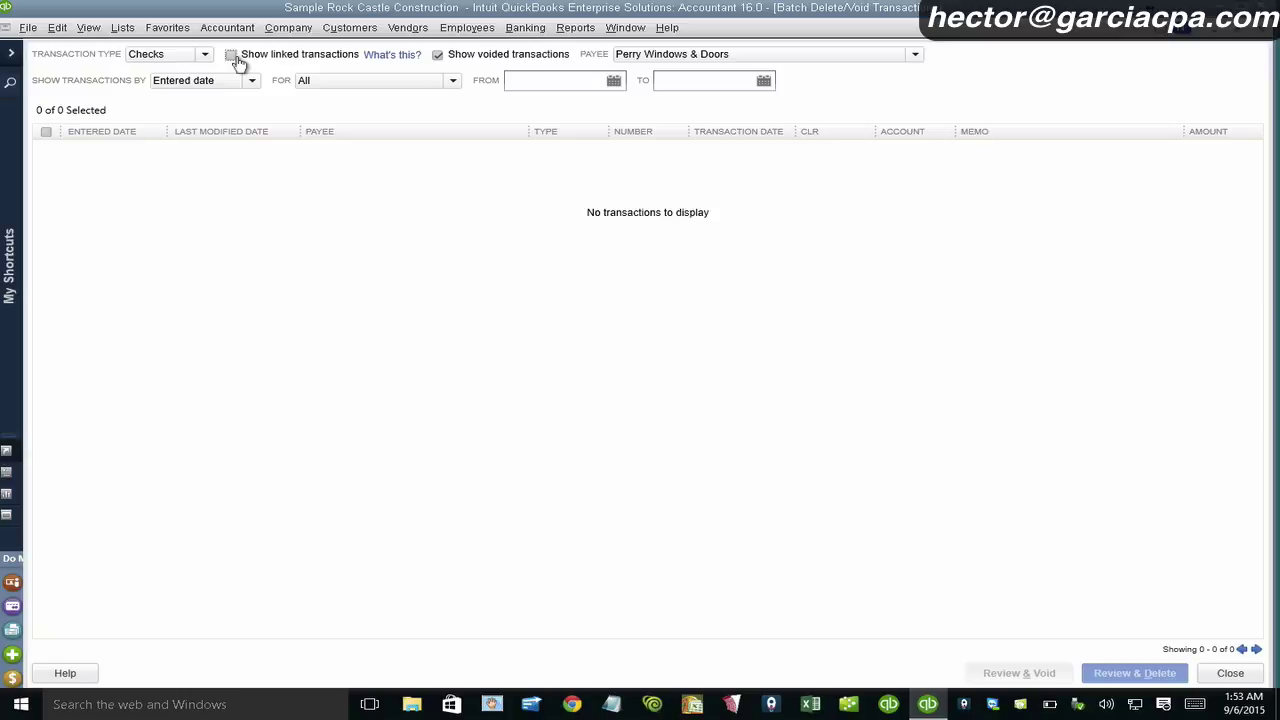
{"action": "left_click", "coordinate": [236, 58]}
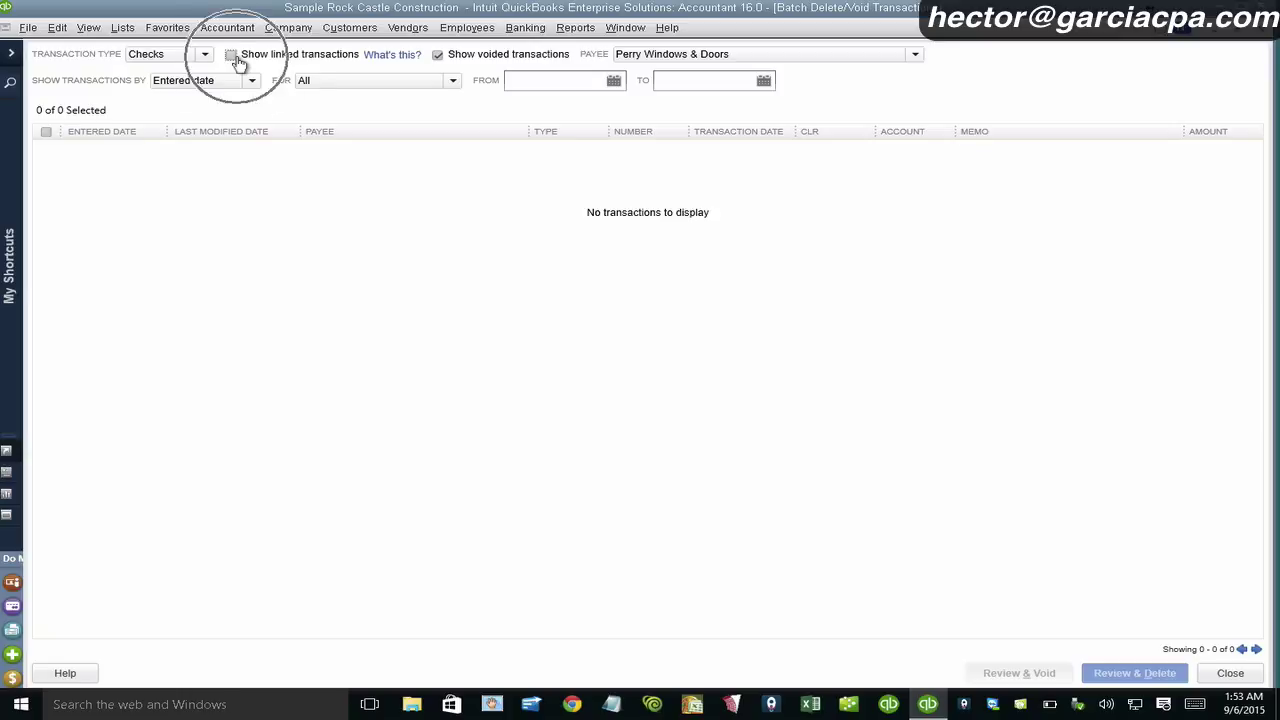
{"action": "left_click", "coordinate": [236, 58]}
{"action": "left_click", "coordinate": [236, 60]}
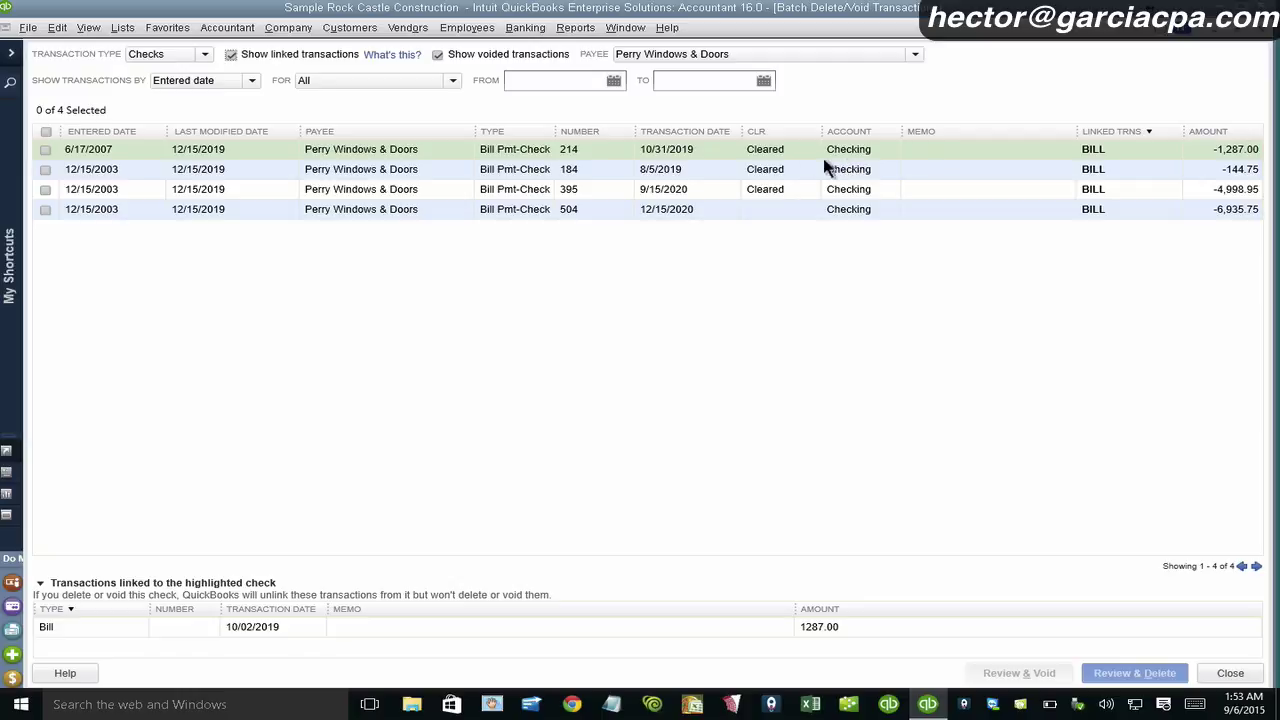
- Inspect the bills linked to checks 214 and 184
{"action": "left_click", "coordinate": [1103, 152]}
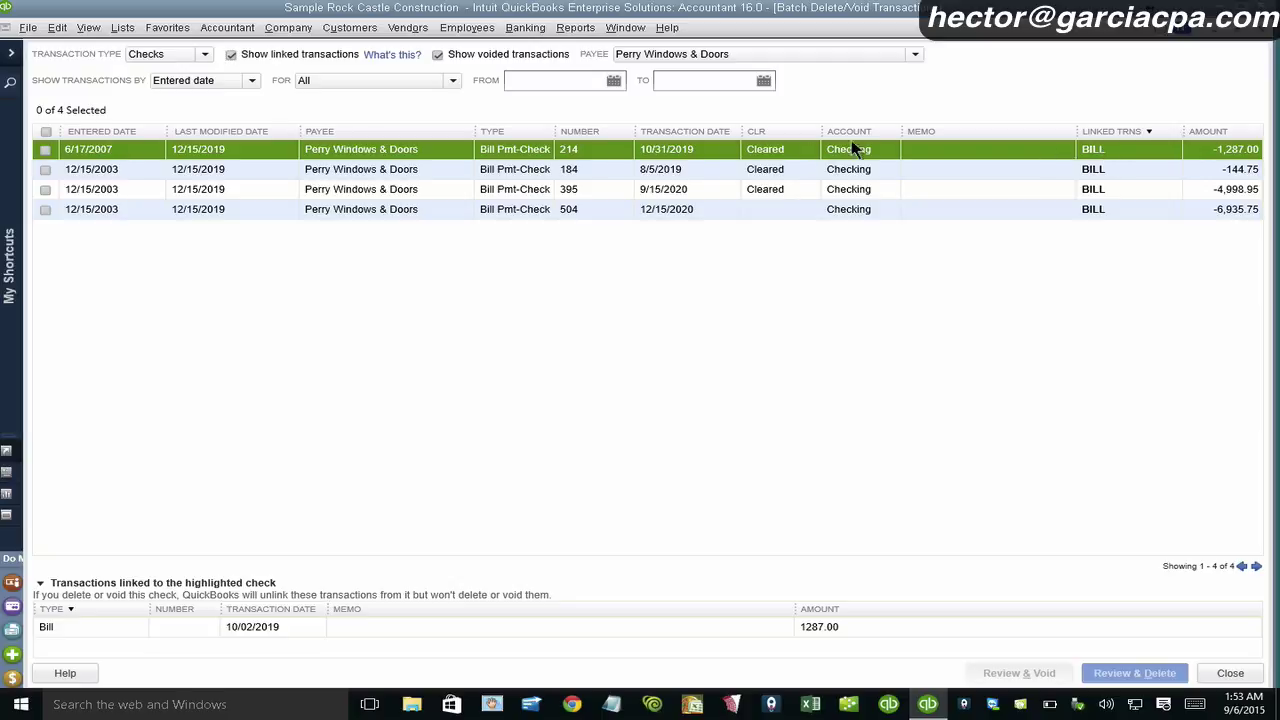
{"action": "left_click", "coordinate": [405, 176]}
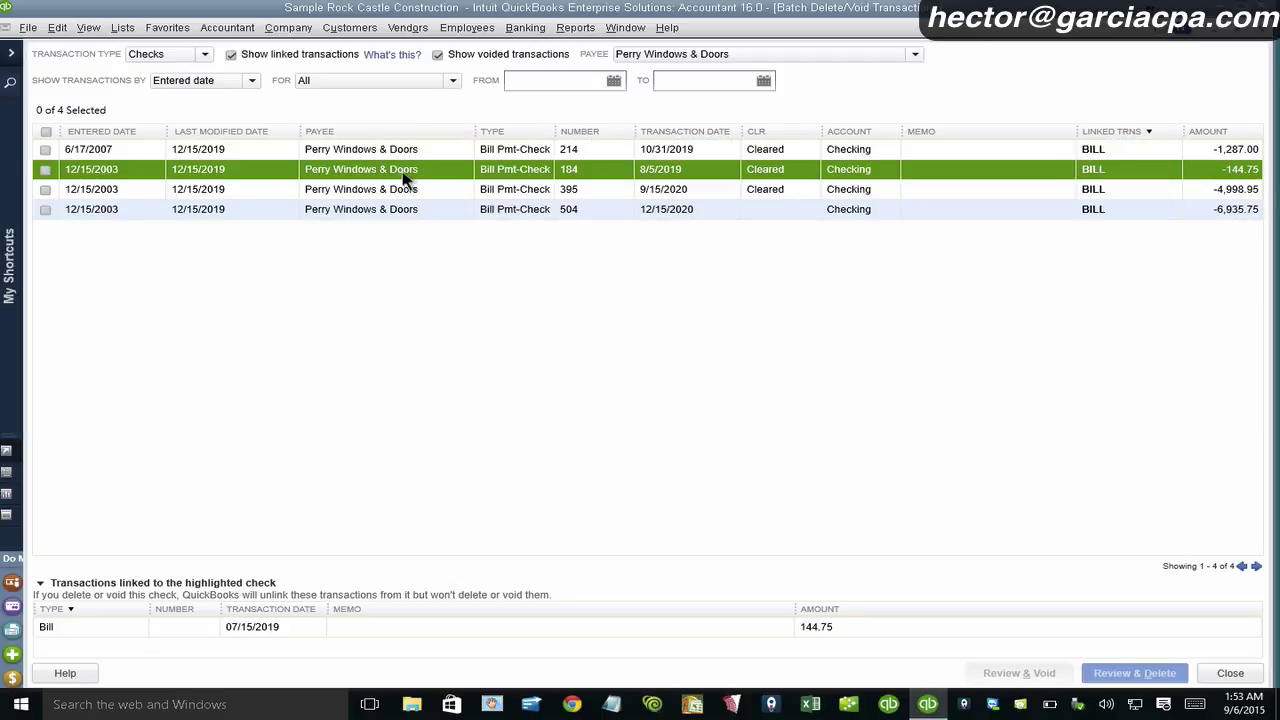
{"action": "left_click", "coordinate": [78, 626]}
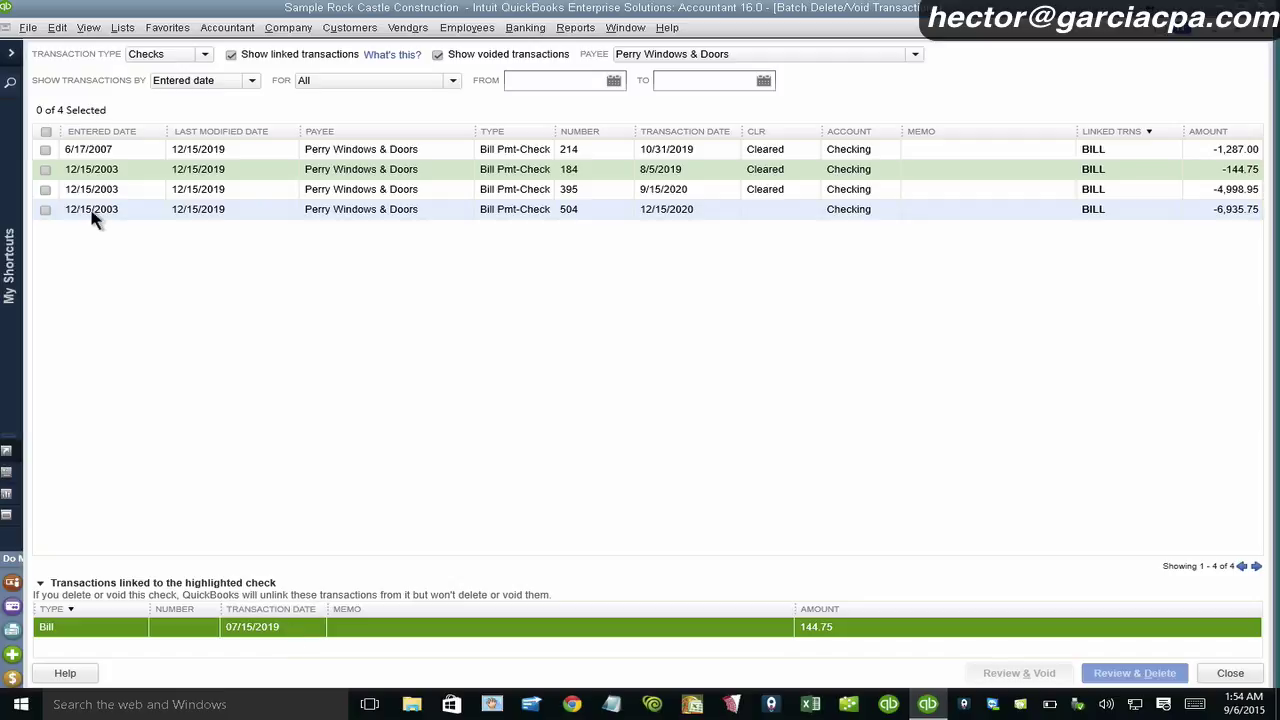
- Mark checks 214, 184 and 395 and review them for deletion
{"action": "left_click", "coordinate": [45, 149]}
{"action": "left_click", "coordinate": [42, 172]}
{"action": "left_click", "coordinate": [44, 190]}
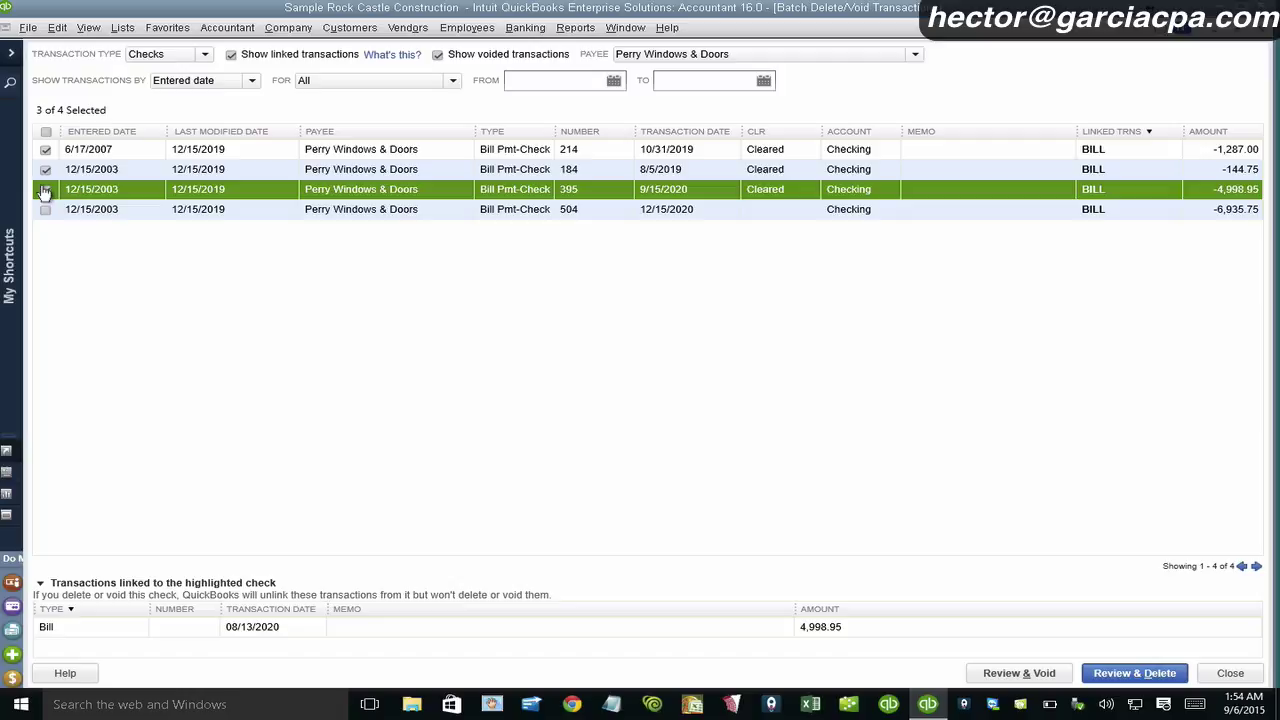
{"action": "left_click", "coordinate": [1139, 674]}
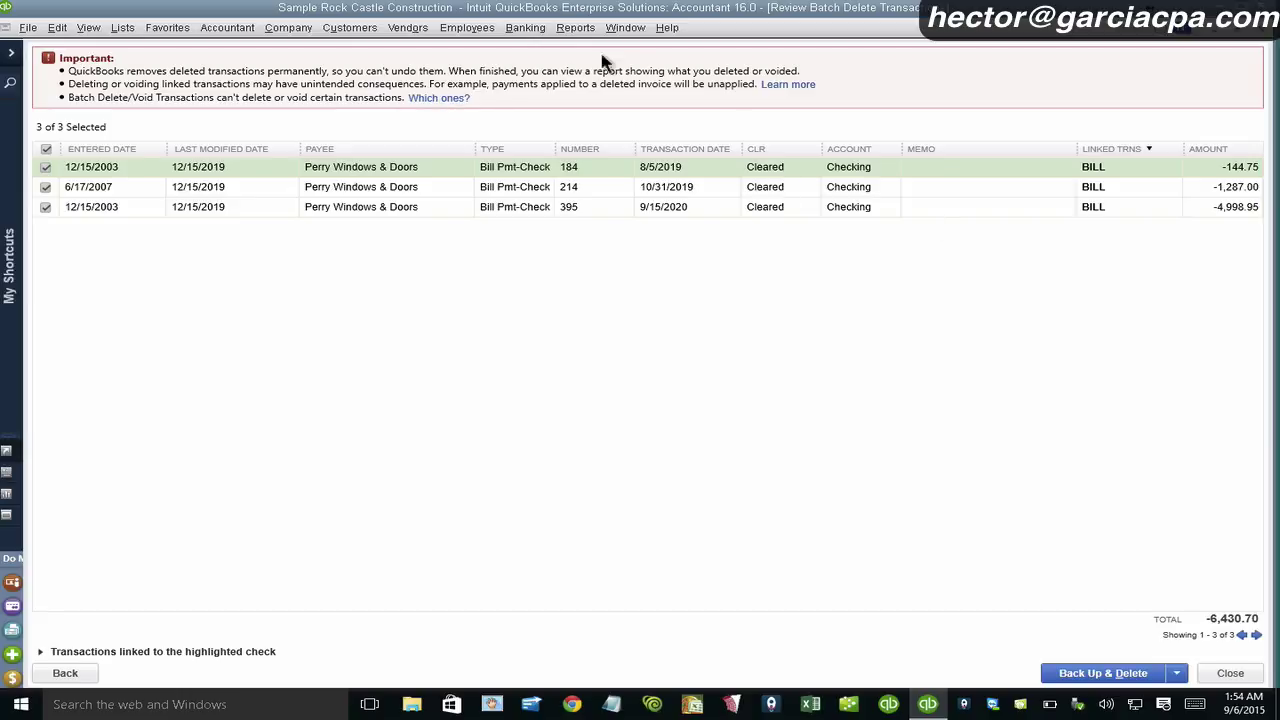
- Delete the three checks without a backup and confirm
{"action": "left_click", "coordinate": [1180, 675]}
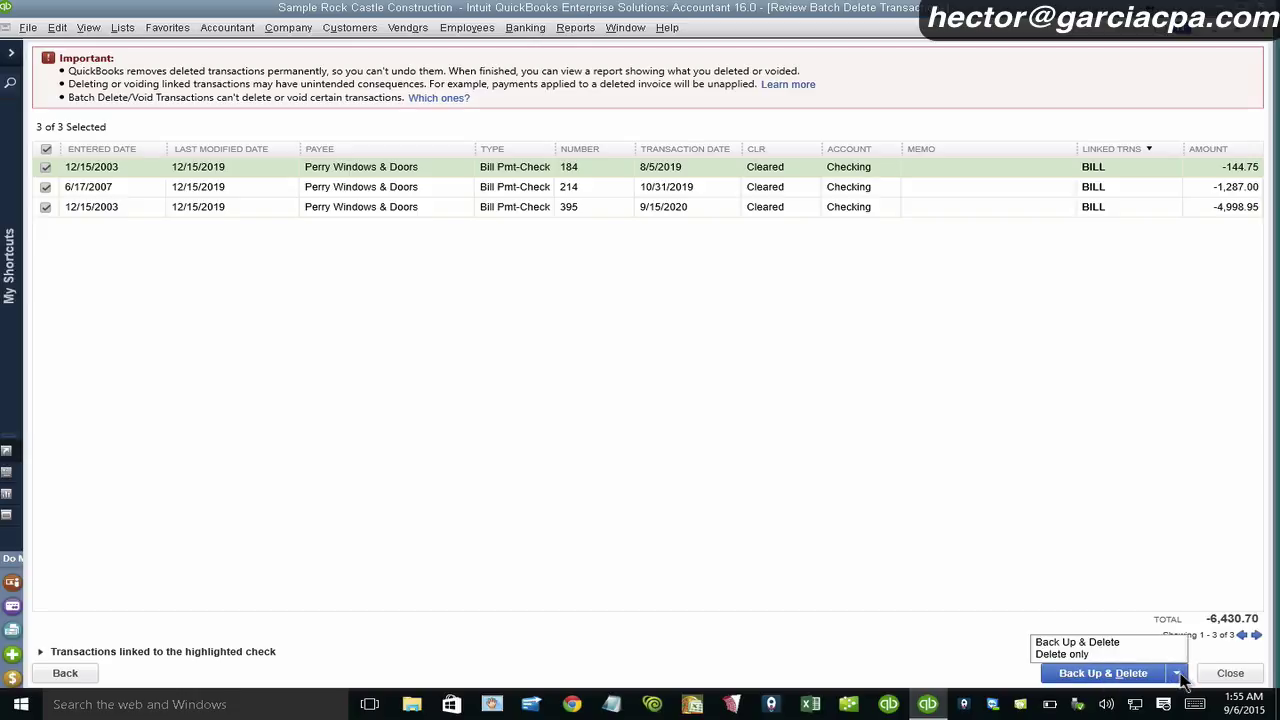
{"action": "left_click", "coordinate": [1089, 653]}
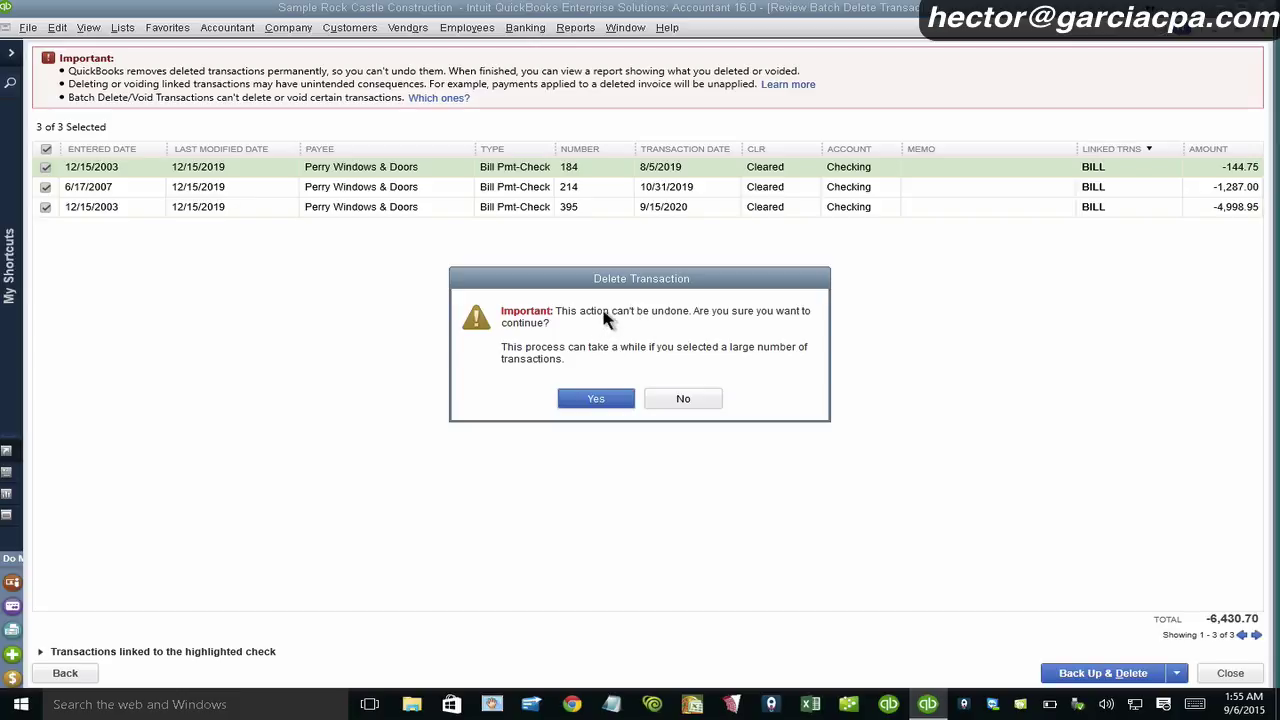
{"action": "left_click", "coordinate": [609, 399]}
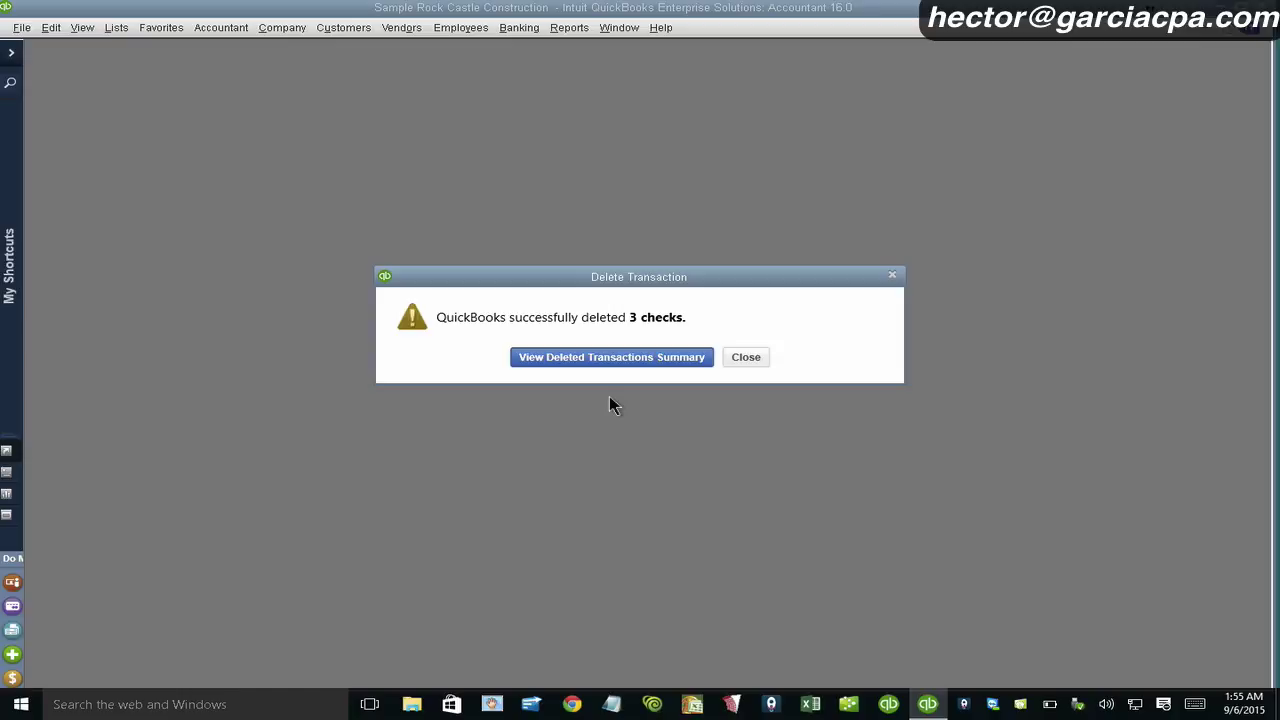
- View the Voided/Deleted Transactions Summary for checks 184, 395 and 214, then close it
{"action": "left_click_drag", "start_coordinate": [572, 277], "coordinate": [569, 140]}
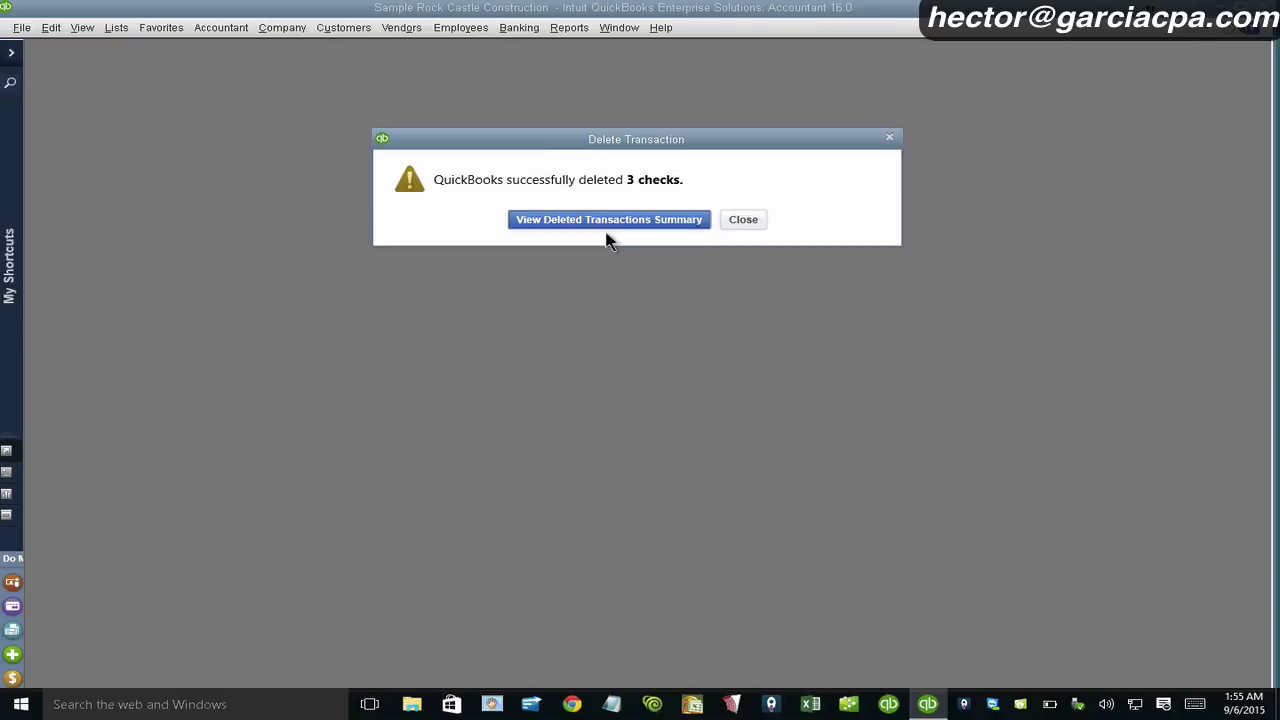
{"action": "left_click", "coordinate": [584, 220]}
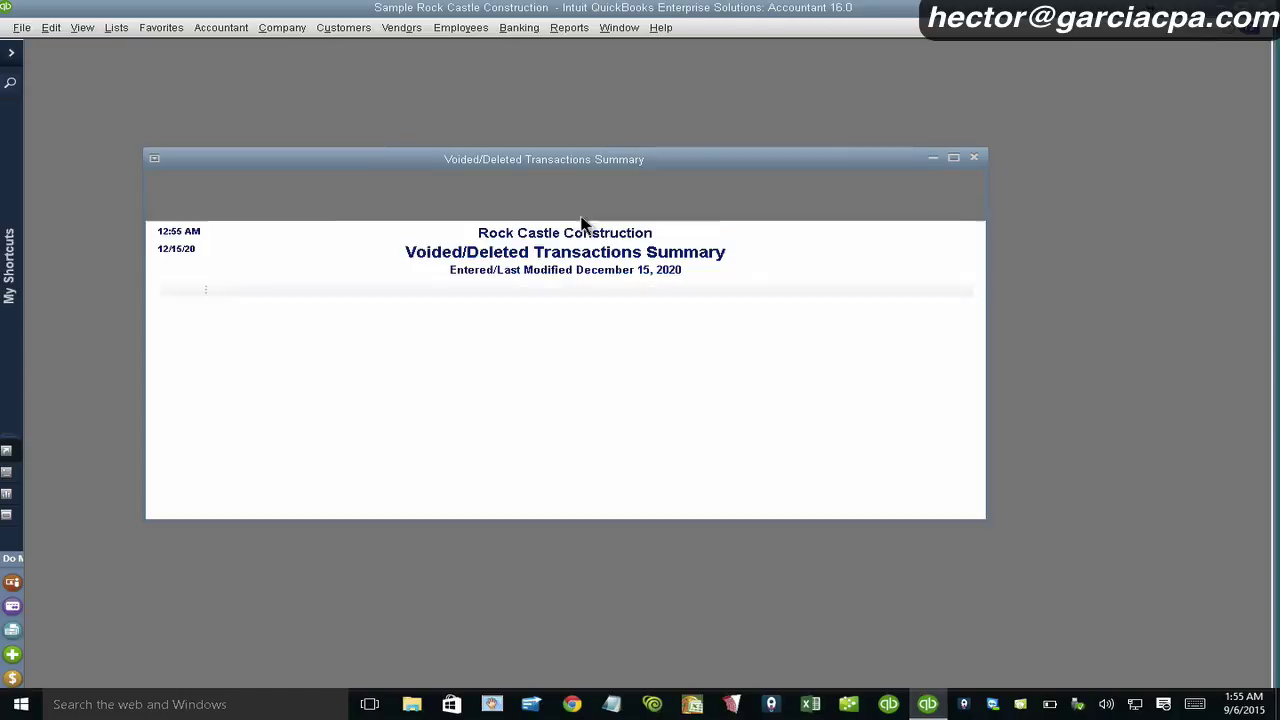
{"action": "left_click_drag", "start_coordinate": [543, 149], "coordinate": [544, 101]}
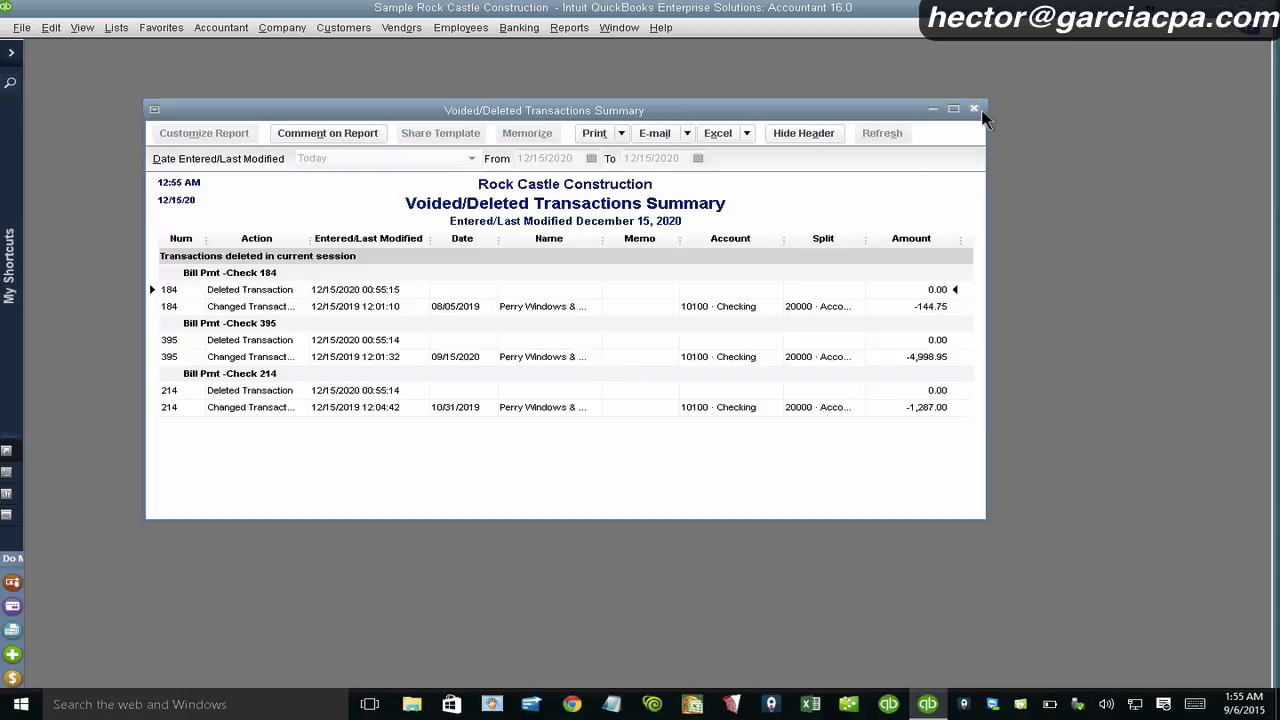
{"action": "left_click", "coordinate": [974, 108]}
- Reopen Batch Delete/Void maximized, listing Invoices for All dates
{"action": "left_click", "coordinate": [238, 28]}
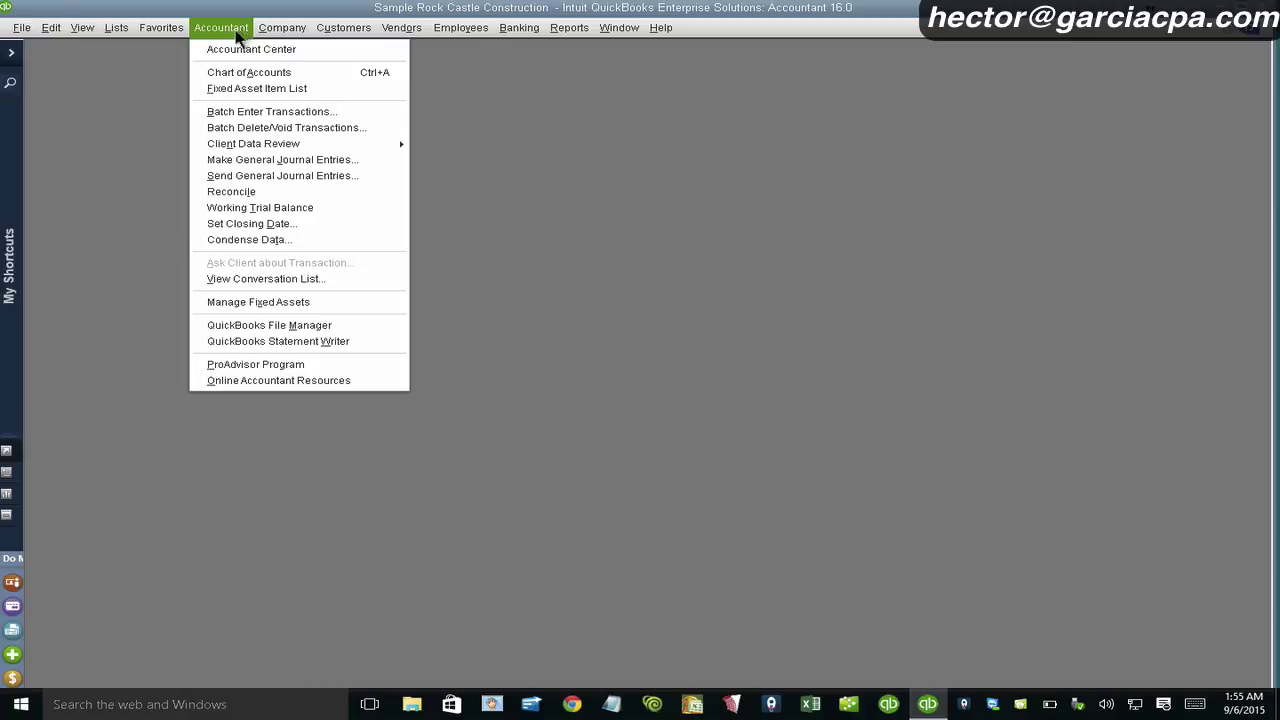
{"action": "left_click", "coordinate": [254, 128]}
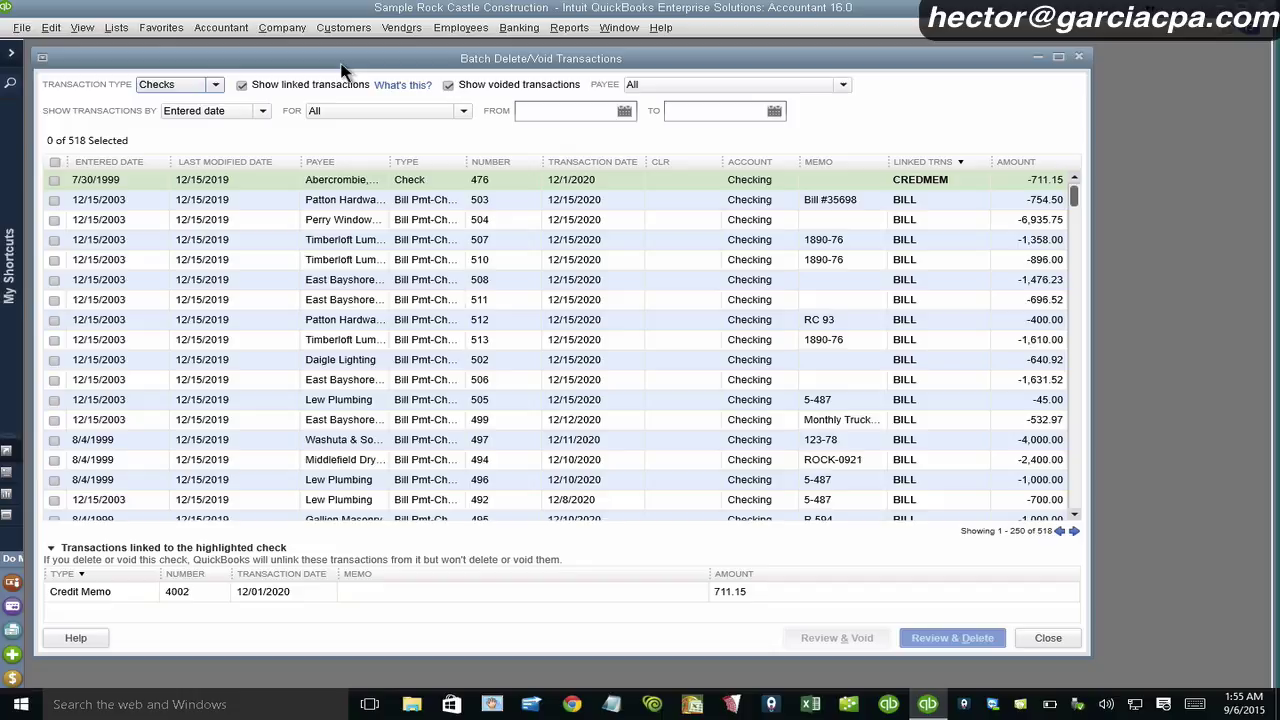
{"action": "double_click", "coordinate": [208, 59]}
{"action": "left_click", "coordinate": [205, 57]}
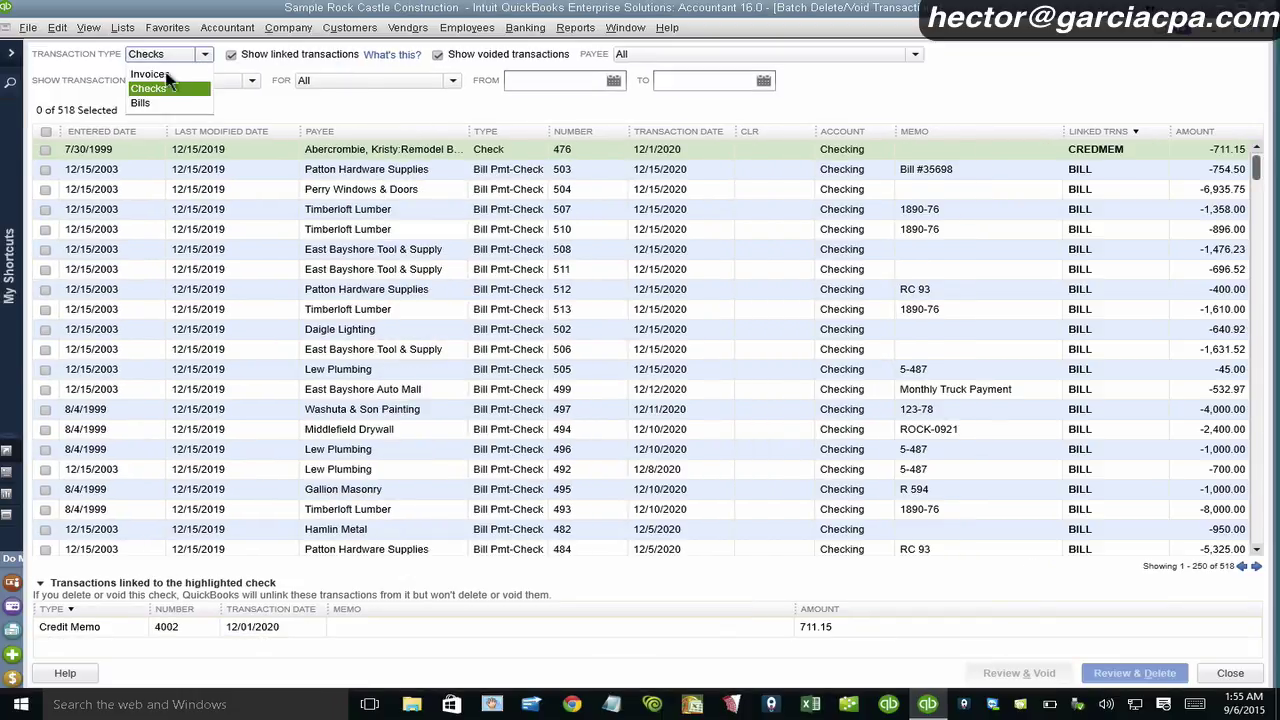
{"action": "left_click", "coordinate": [167, 80]}
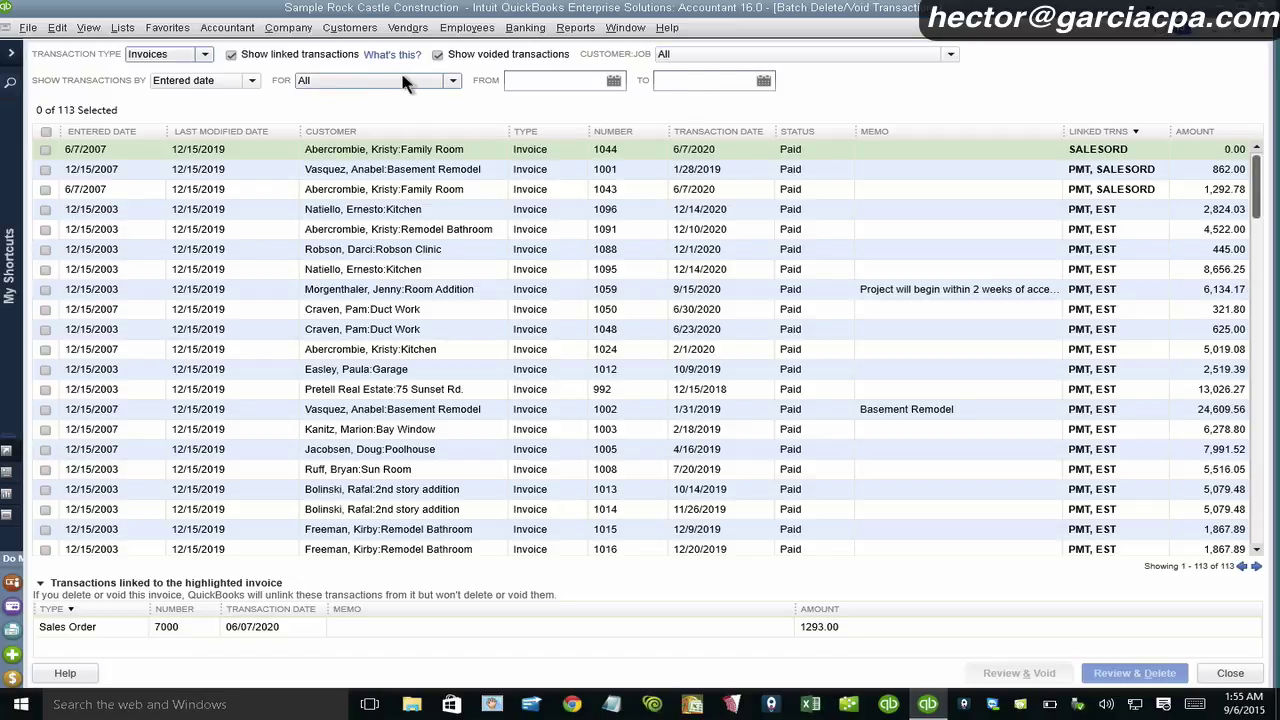
{"action": "left_click", "coordinate": [453, 81]}
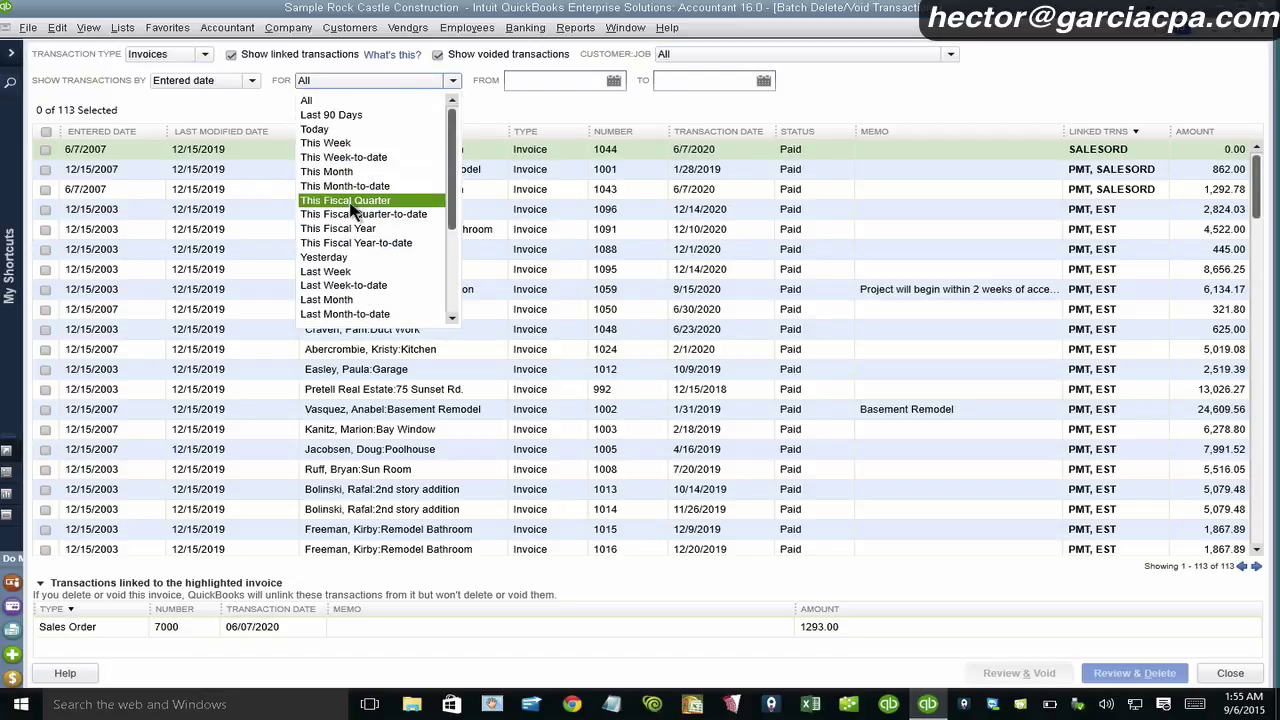
{"action": "left_click", "coordinate": [326, 171]}
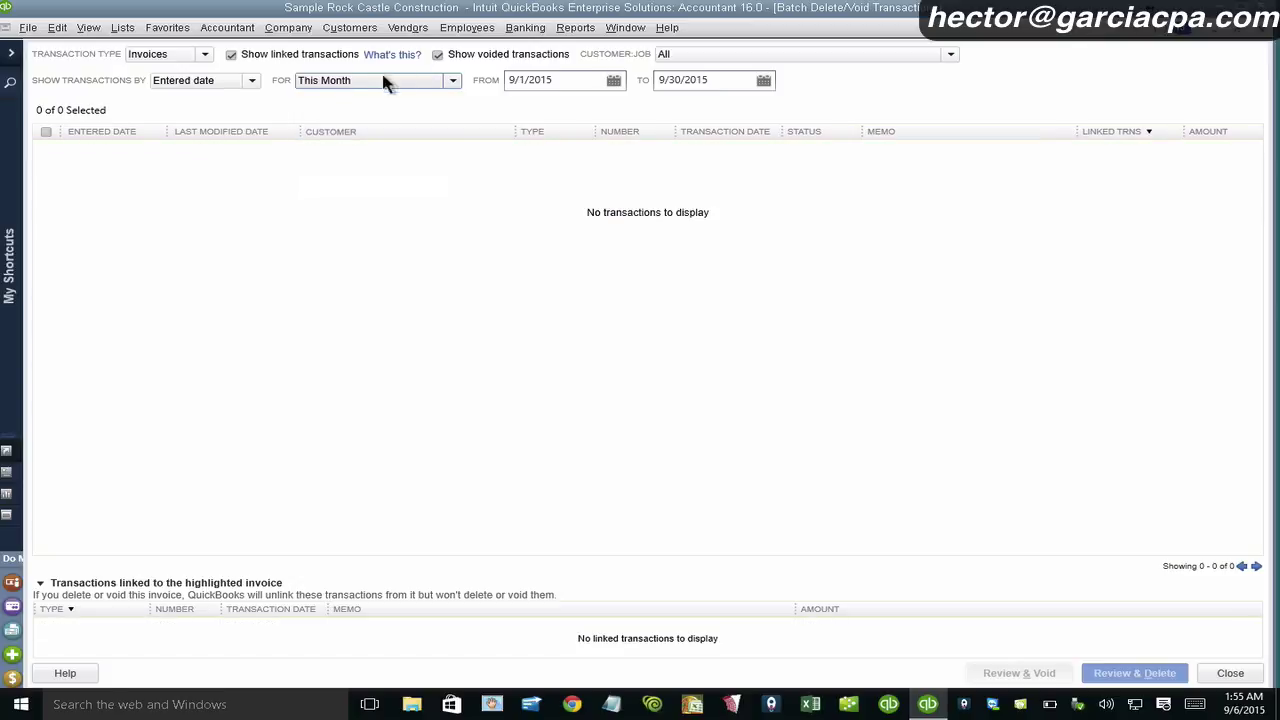
{"action": "left_click", "coordinate": [451, 82]}
{"action": "scroll", "coordinate": [346, 114], "scroll_direction": "up", "scroll_amount": 4}
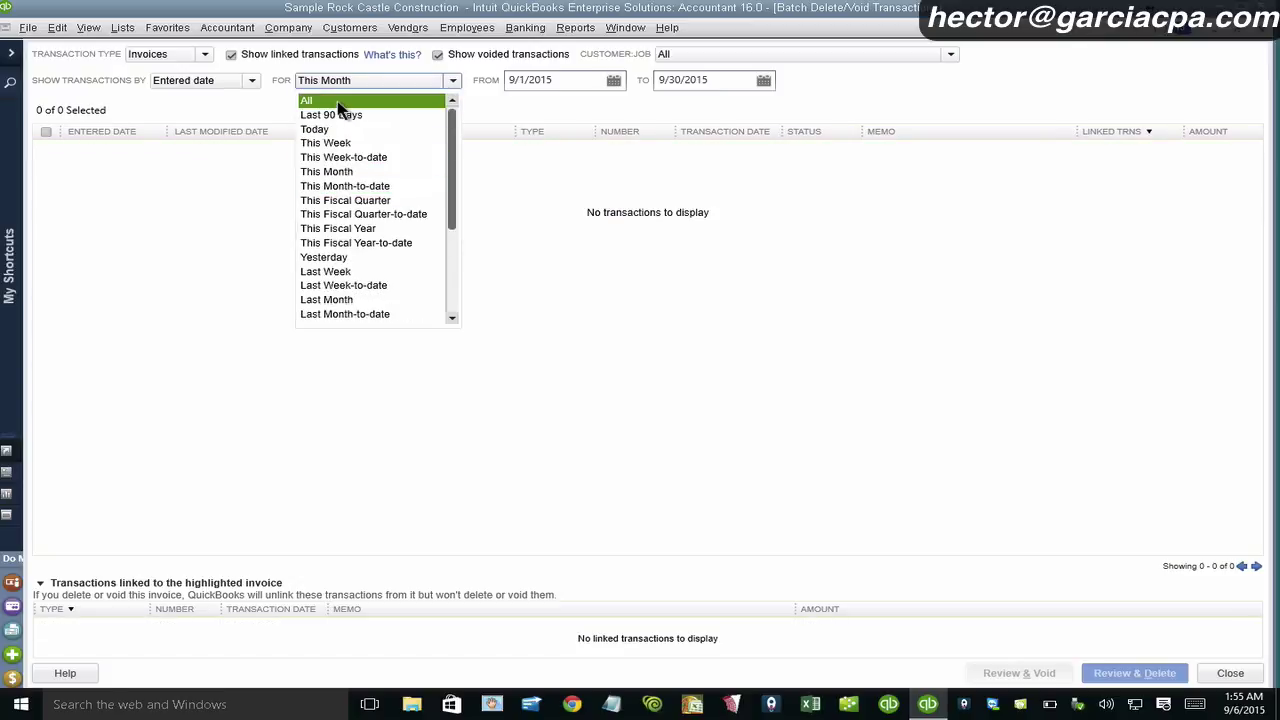
{"action": "left_click", "coordinate": [338, 102]}
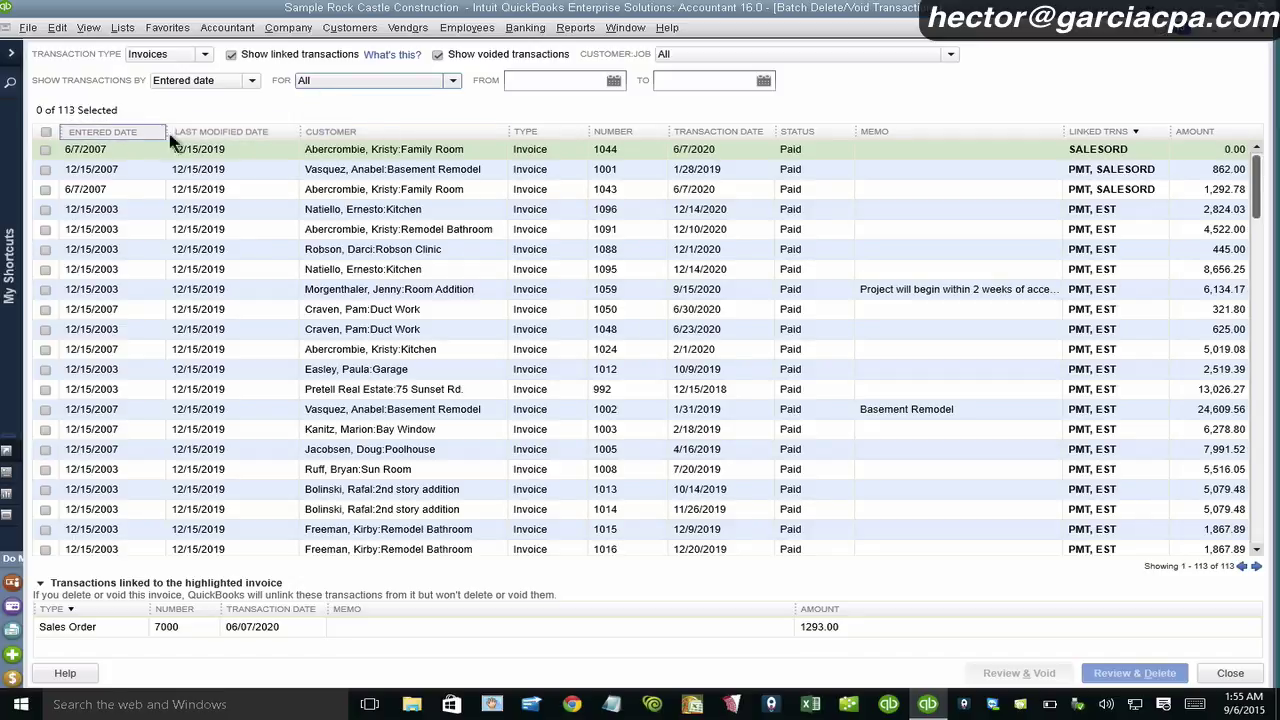
- Sort the 113 invoices by Status with Open invoices first
{"action": "left_click", "coordinate": [220, 136]}
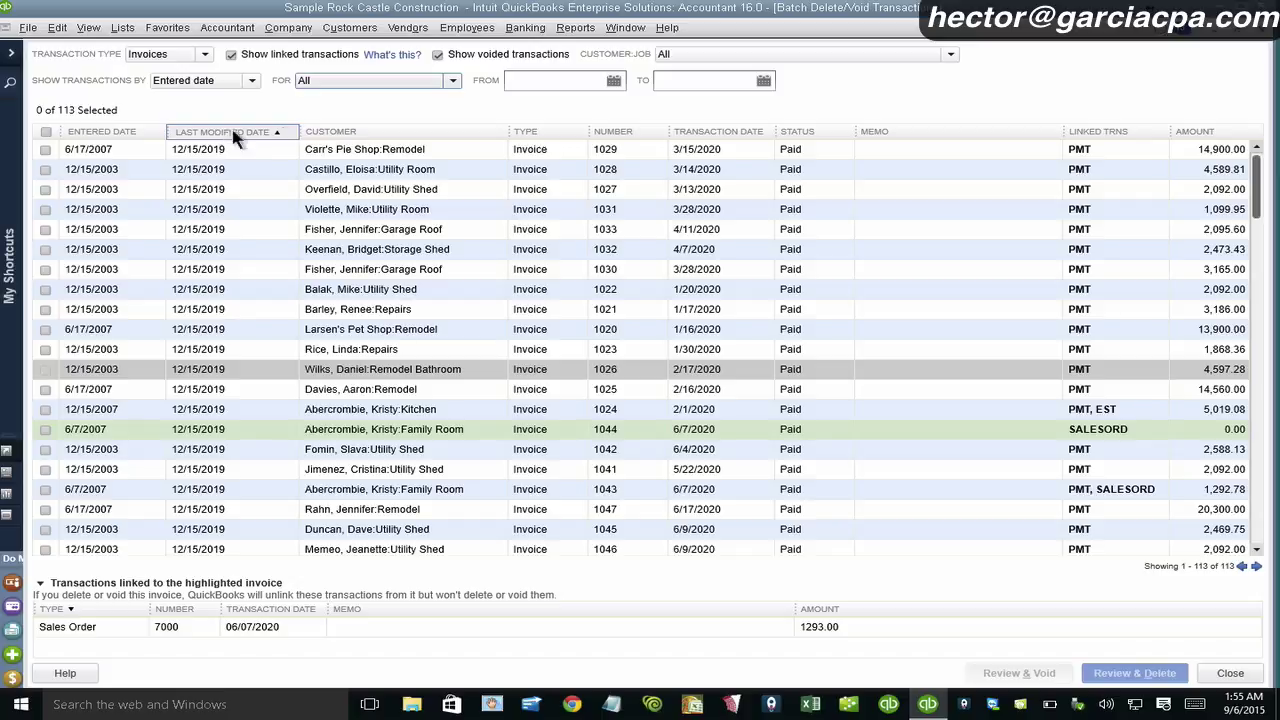
{"action": "left_click", "coordinate": [375, 135]}
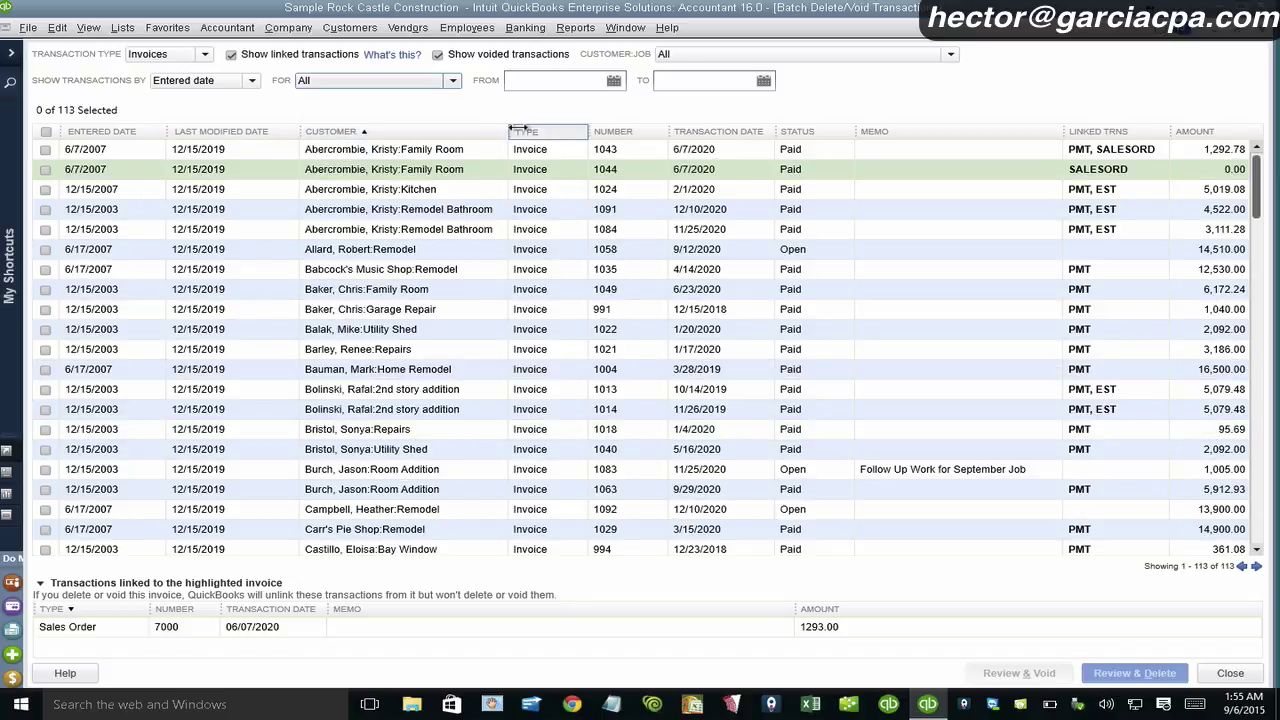
{"action": "left_click", "coordinate": [821, 132]}
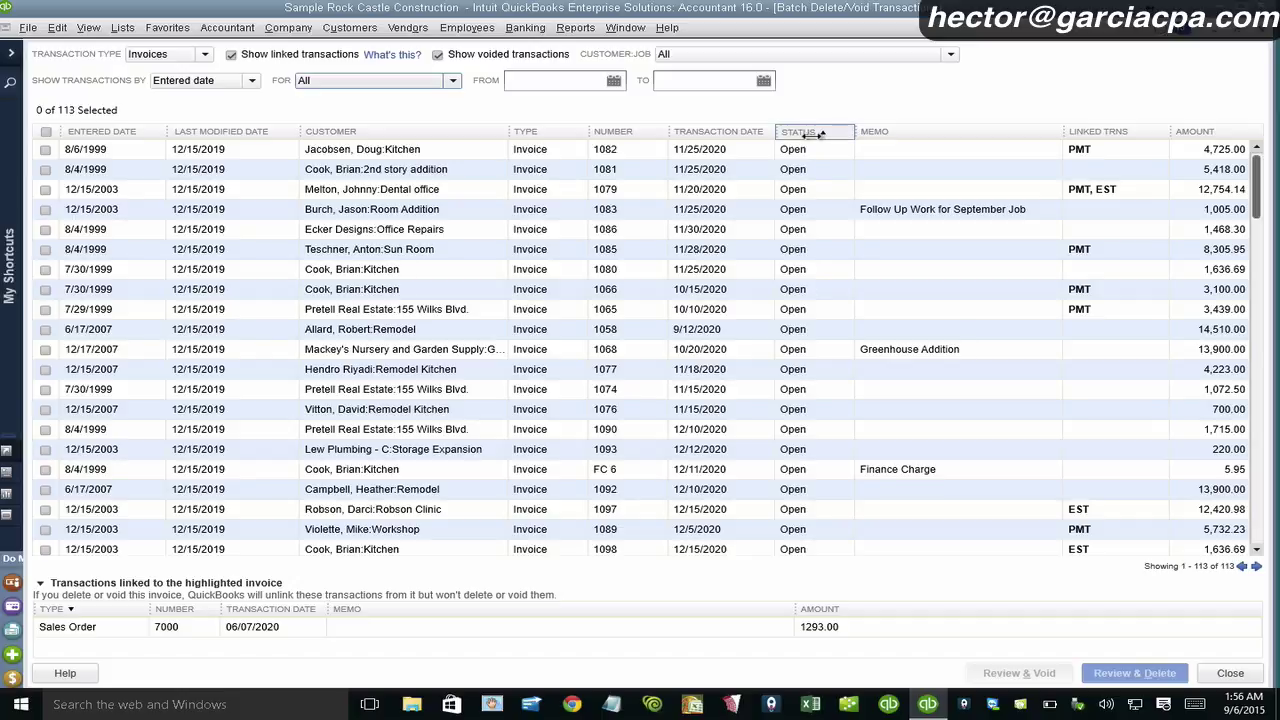
{"action": "left_click", "coordinate": [720, 134]}
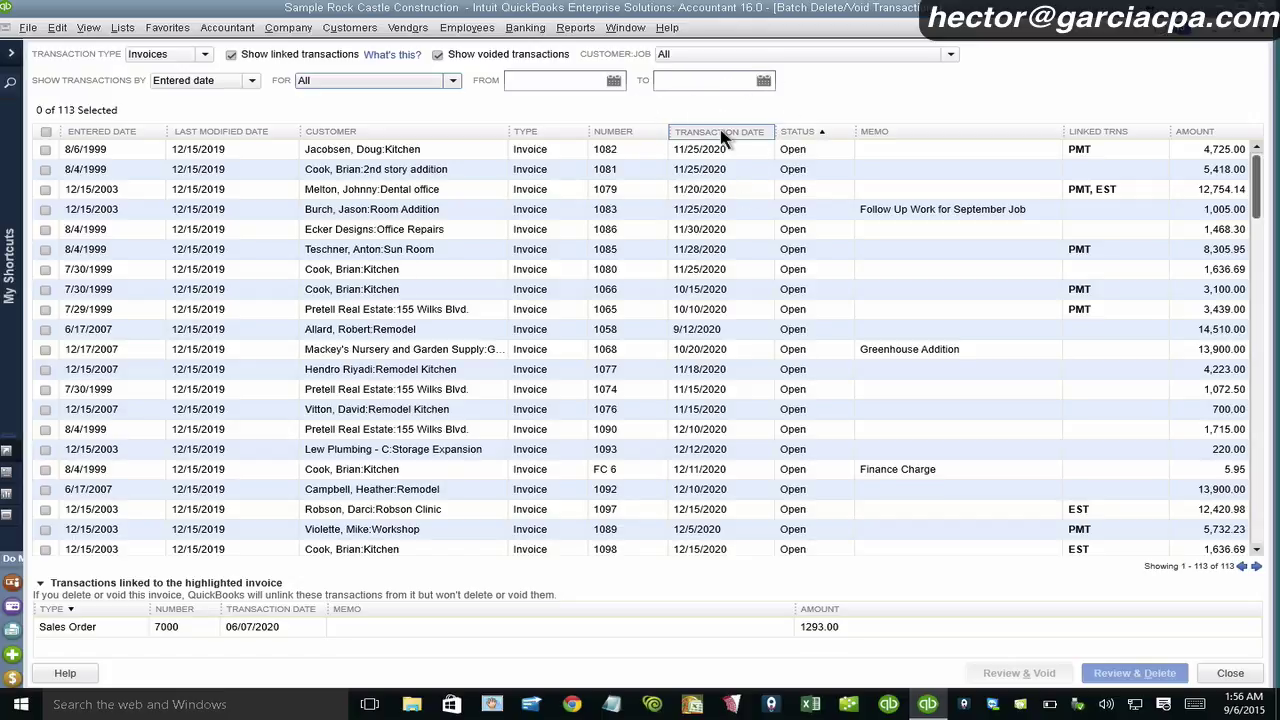
{"action": "left_click", "coordinate": [102, 142]}
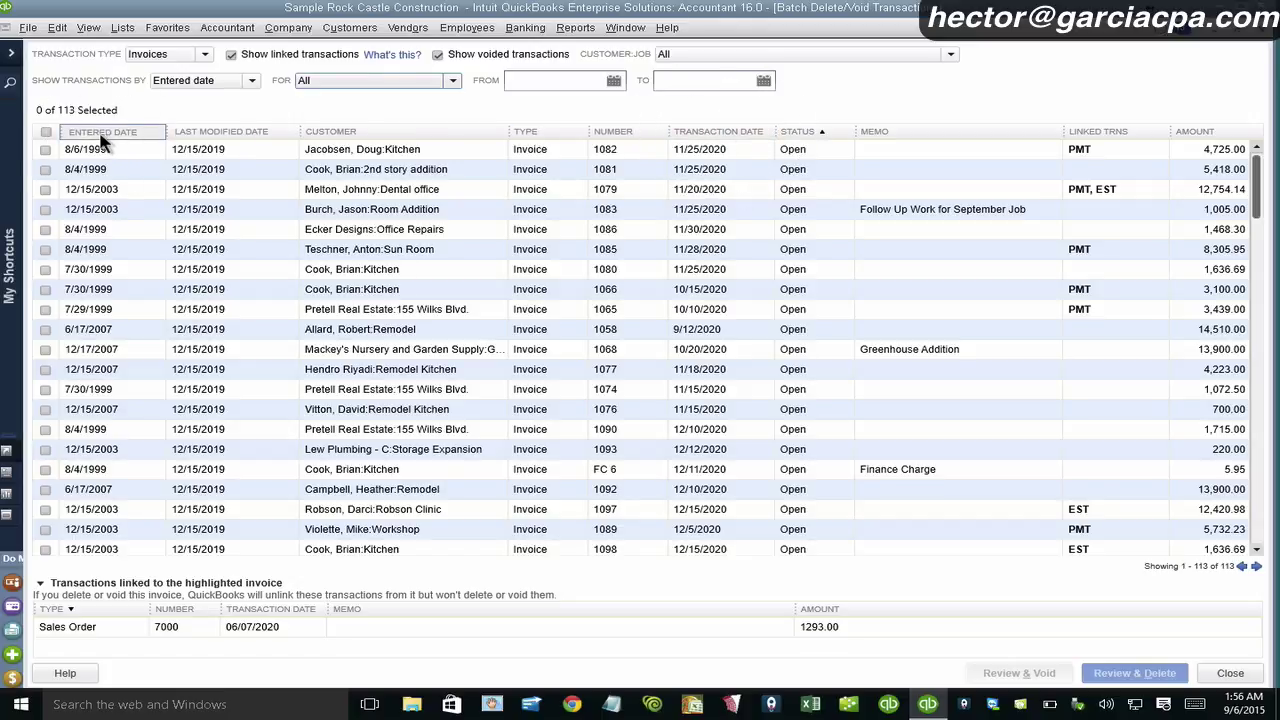
{"action": "left_click", "coordinate": [104, 134]}
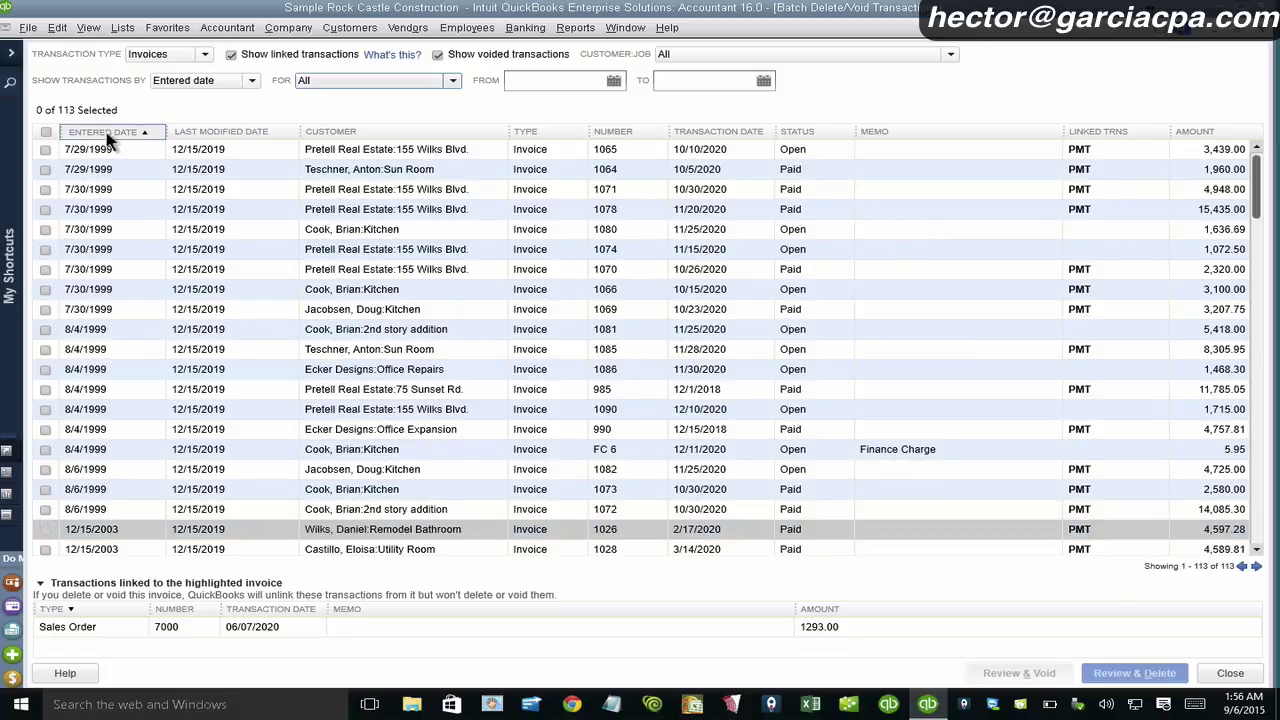
{"action": "left_click", "coordinate": [108, 140]}
{"action": "left_click", "coordinate": [249, 136]}
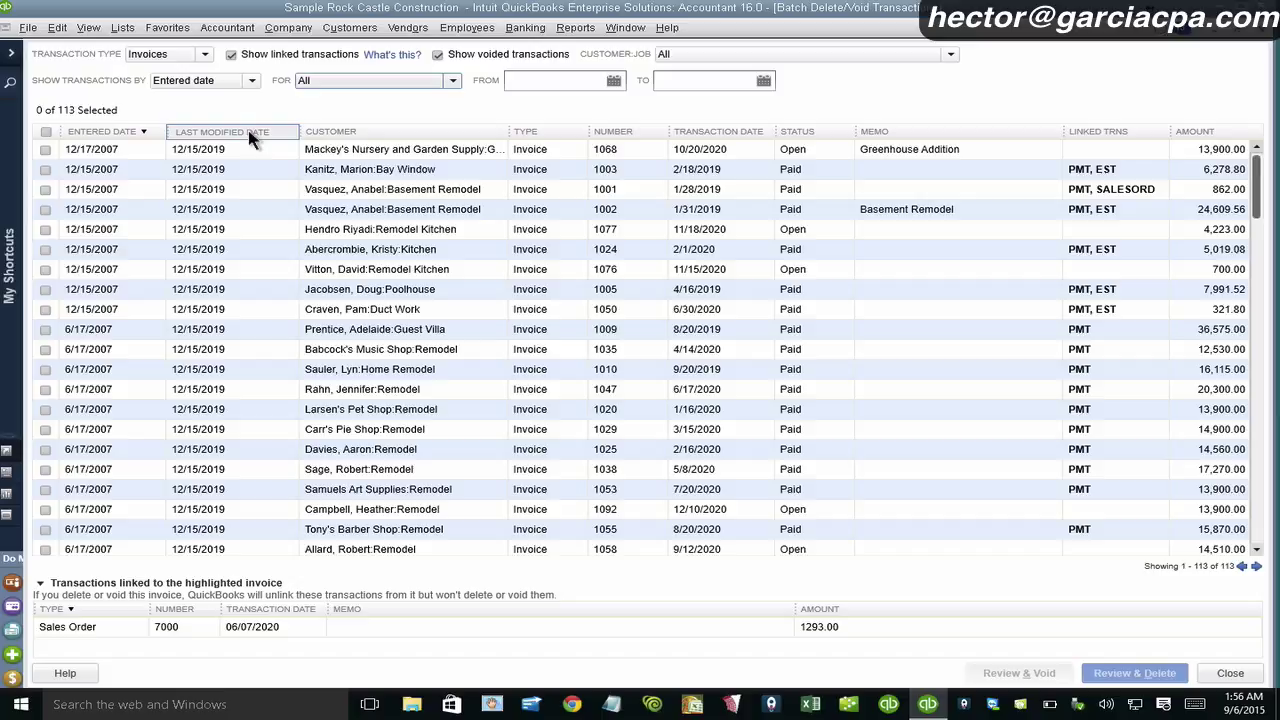
{"action": "left_click", "coordinate": [810, 133]}
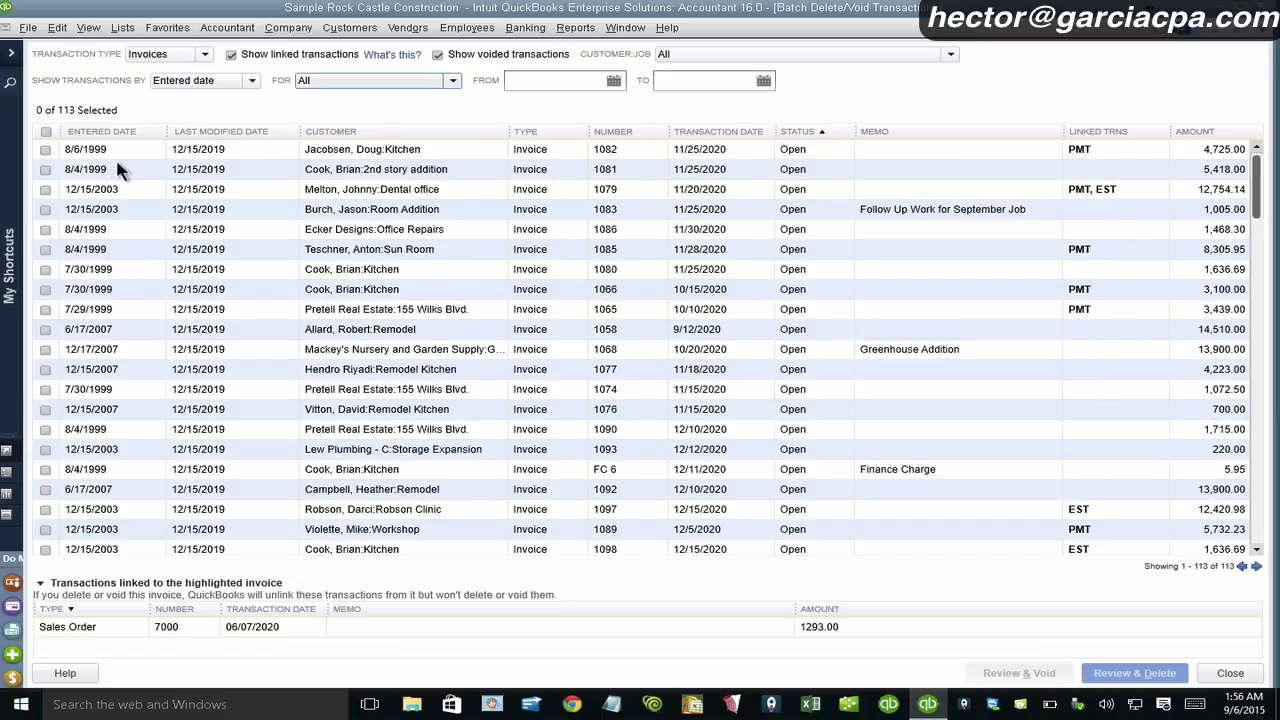
- Mark invoices 1082, 1081, 1079, 1083, 1086 and 1085 for voiding
{"action": "left_click", "coordinate": [443, 152]}
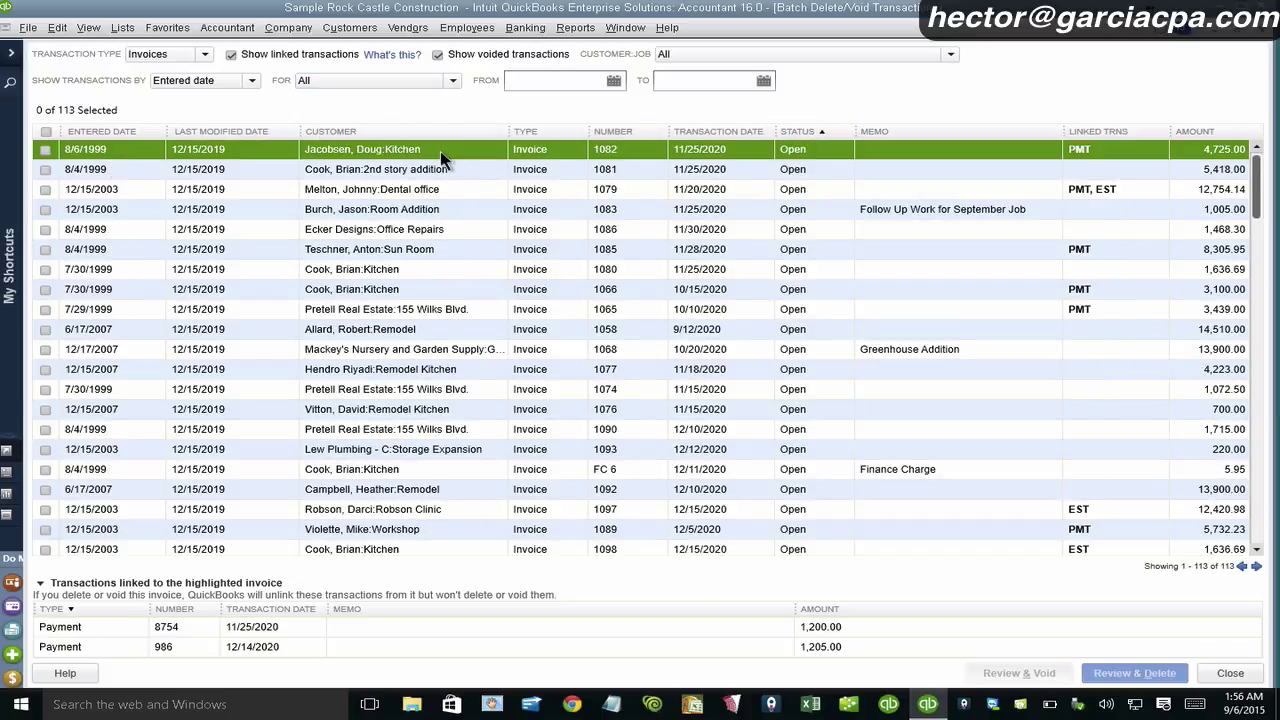
{"action": "left_click", "coordinate": [45, 150]}
{"action": "left_click", "coordinate": [45, 170]}
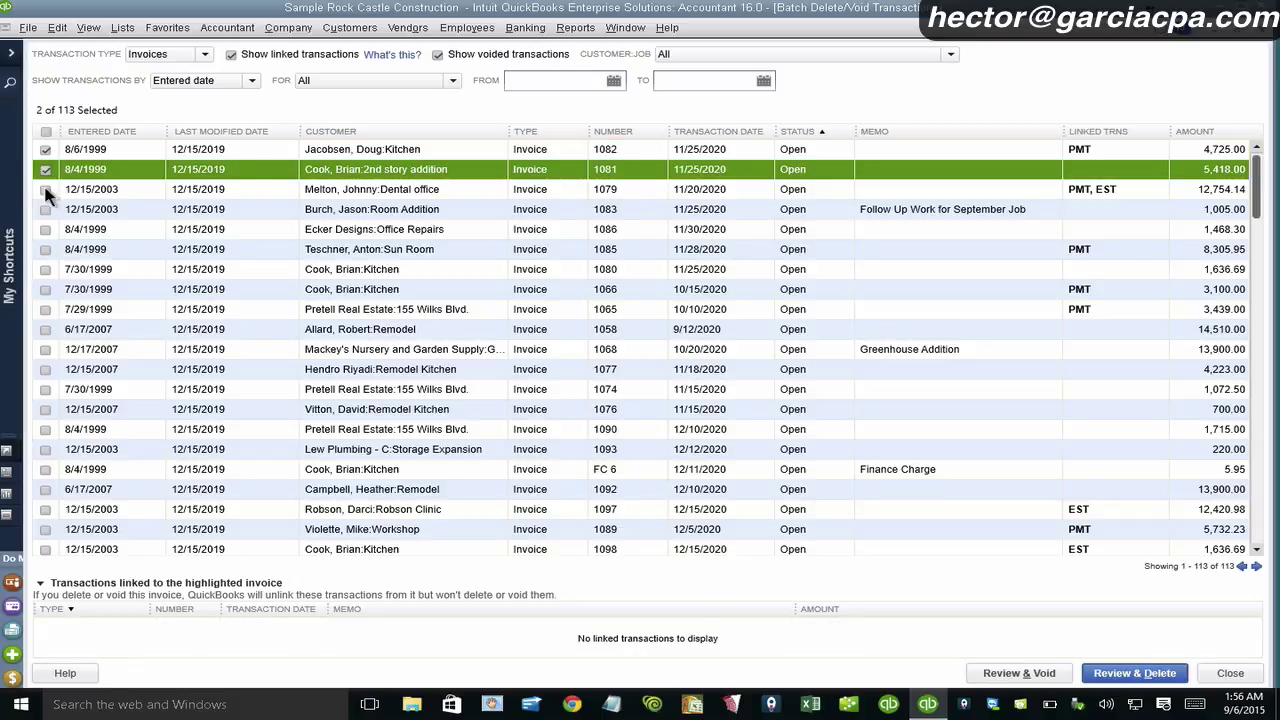
{"action": "left_click", "coordinate": [45, 189]}
{"action": "left_click", "coordinate": [45, 209]}
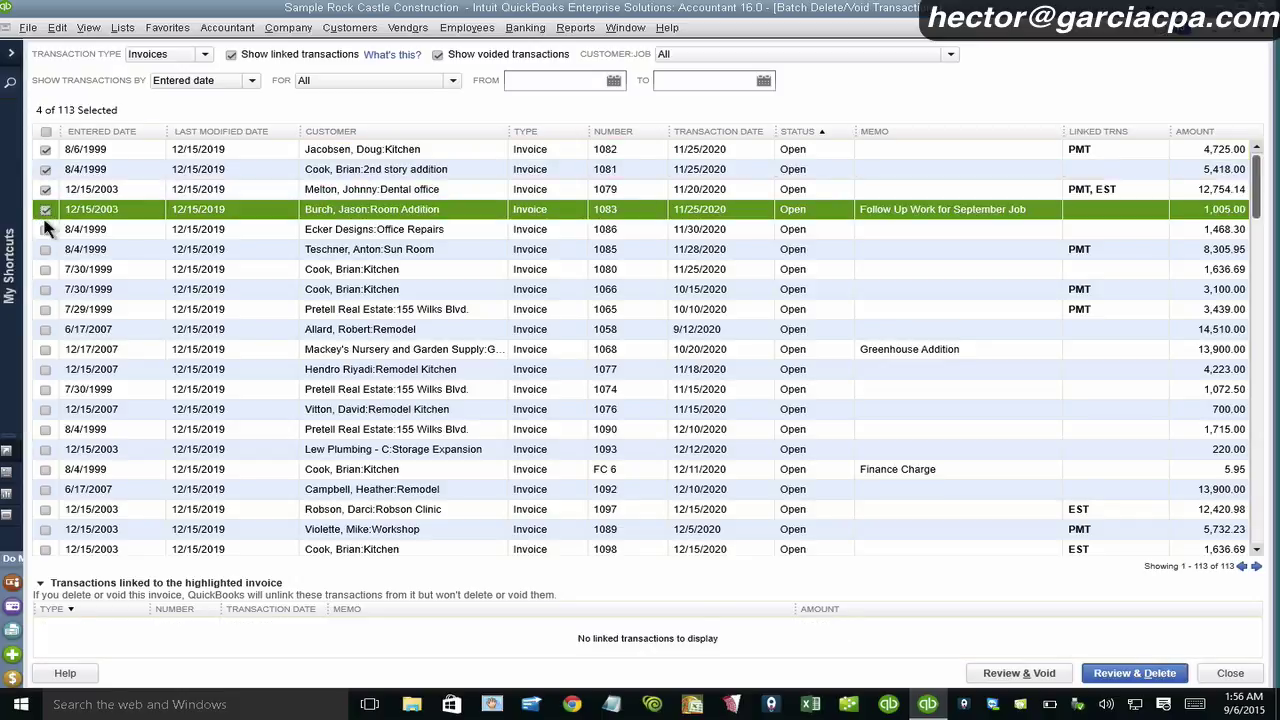
{"action": "left_click", "coordinate": [44, 229]}
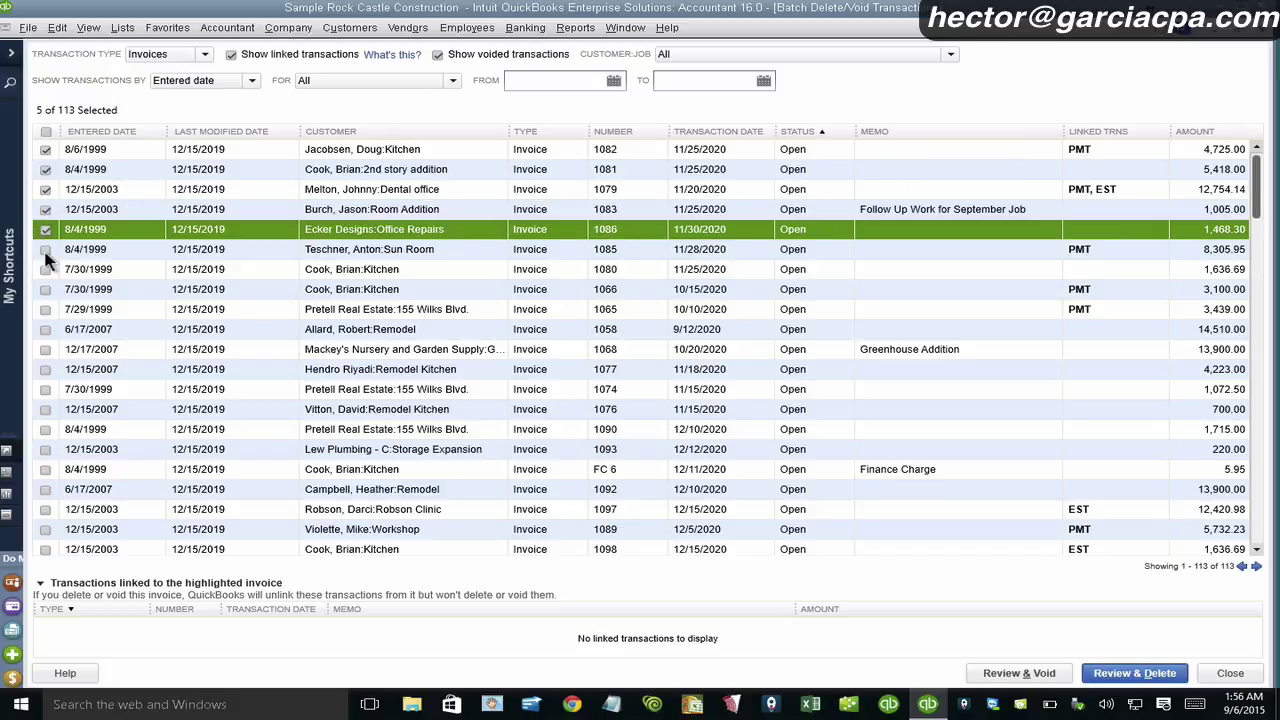
{"action": "left_click", "coordinate": [45, 250]}
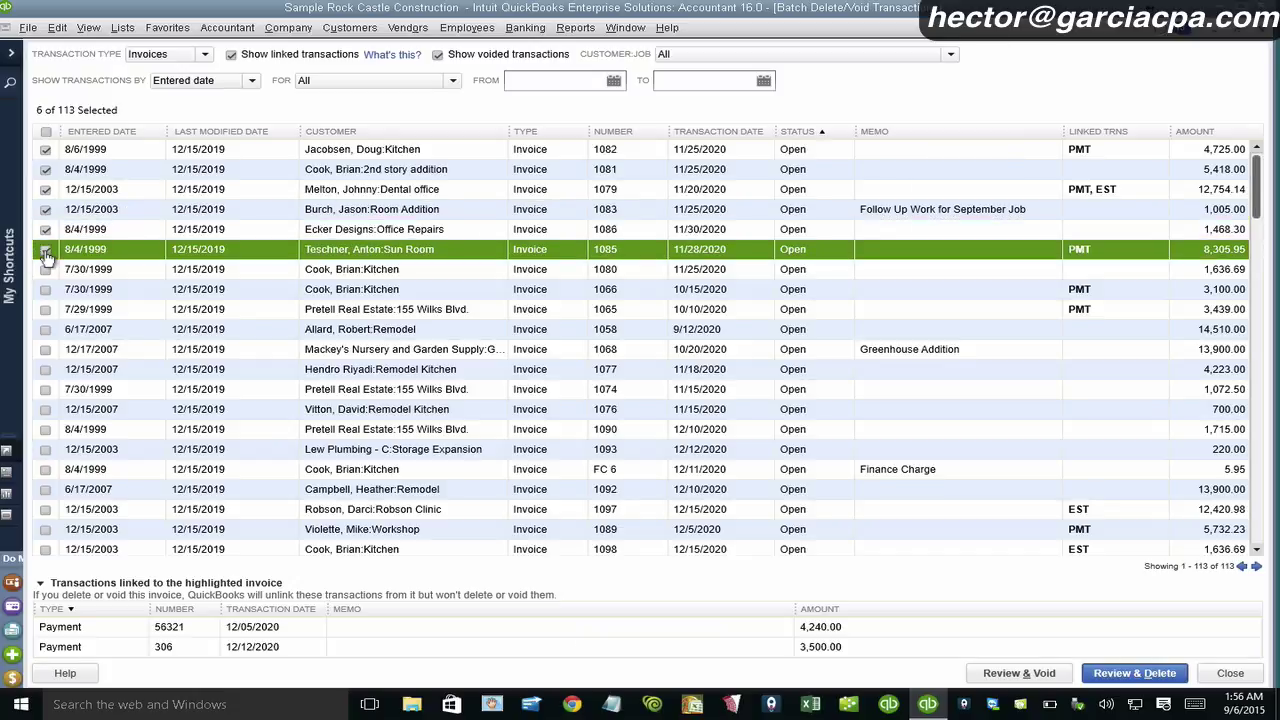
- Inspect payment 41077 and estimate 607 linked to invoice 1079, then review the six invoices
{"action": "left_click", "coordinate": [1086, 146]}
{"action": "left_click", "coordinate": [1110, 192]}
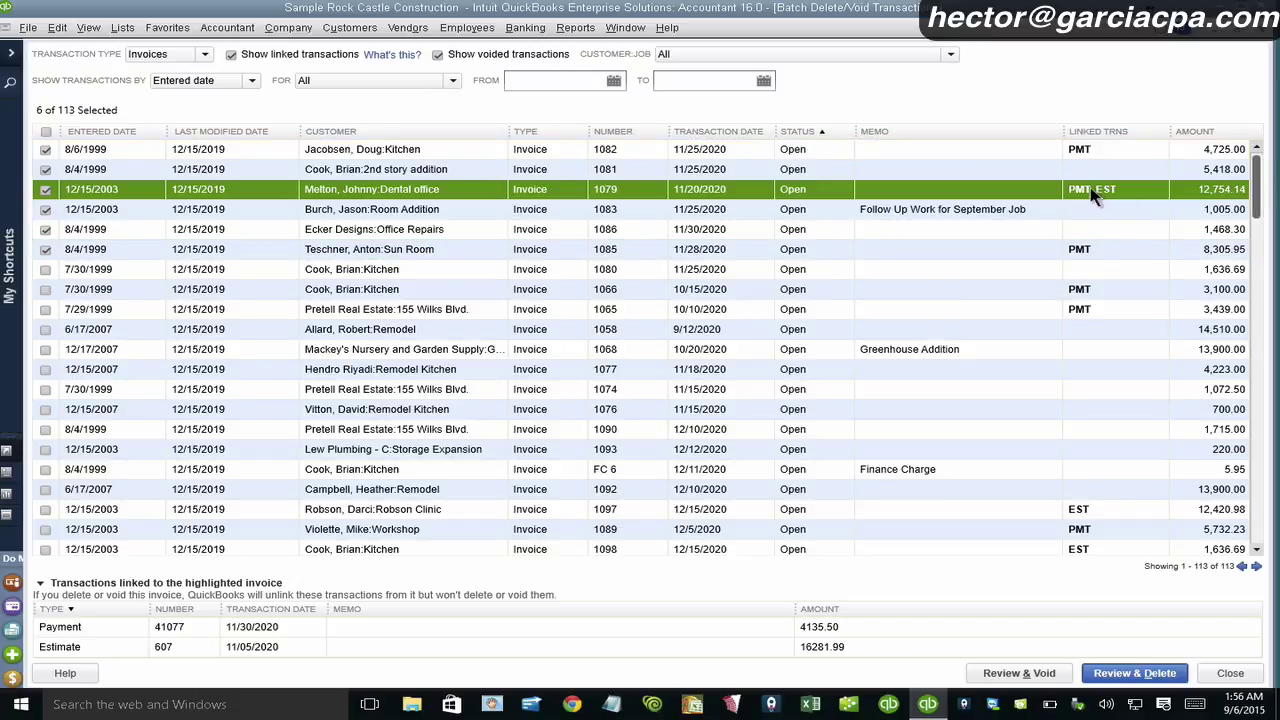
{"action": "left_click", "coordinate": [247, 626]}
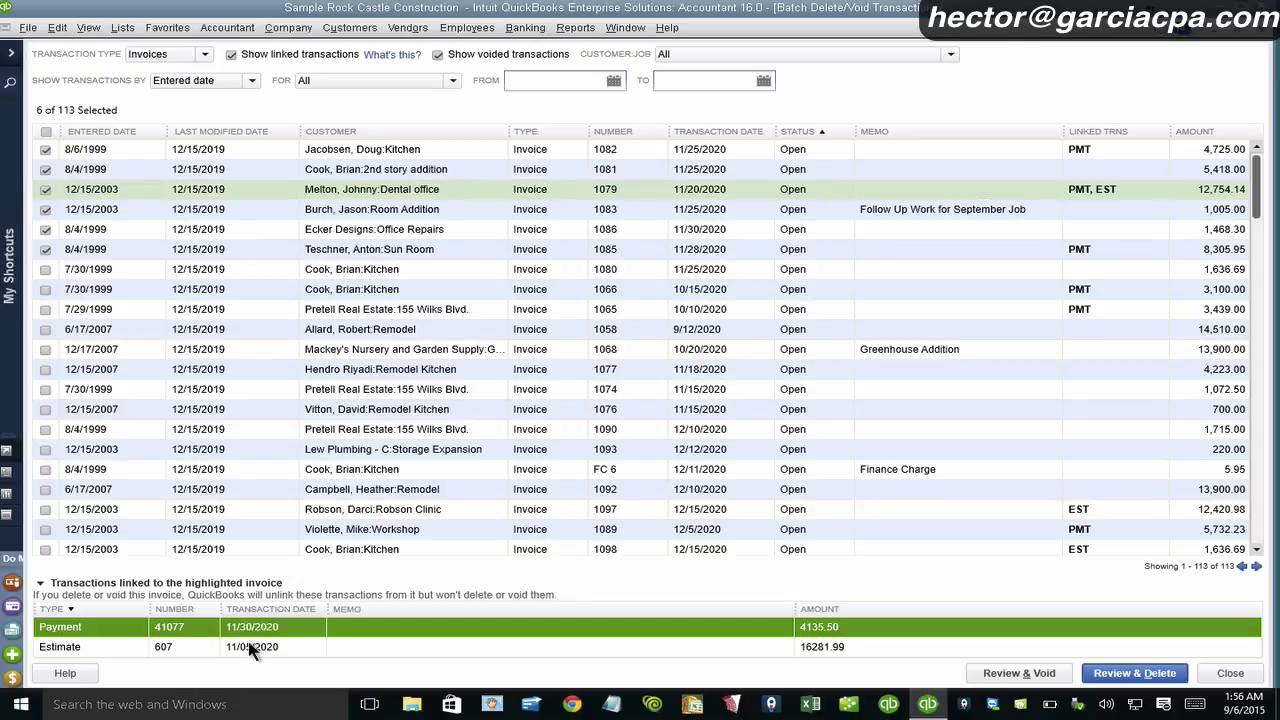
{"action": "left_click", "coordinate": [258, 642]}
{"action": "left_click", "coordinate": [262, 631]}
{"action": "left_click", "coordinate": [1020, 676]}
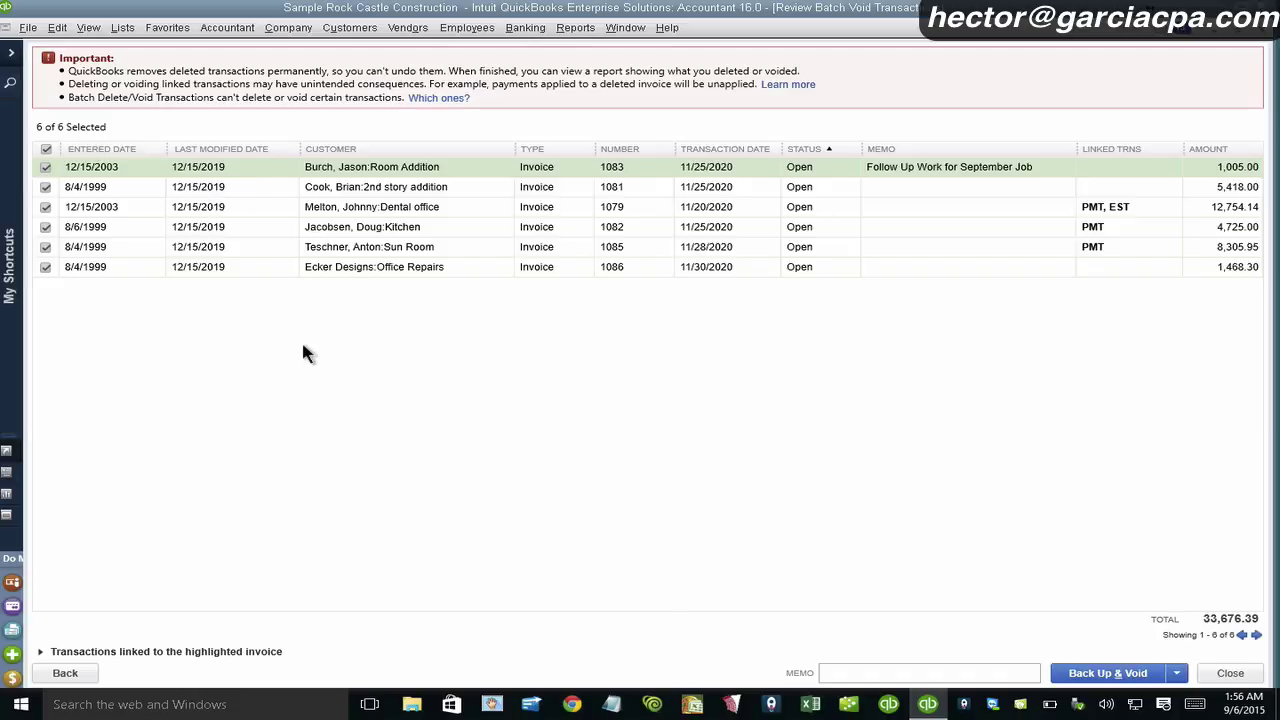
- Enter a void memo explaining the invoices were judged duplicates
{"action": "left_click", "coordinate": [851, 672]}
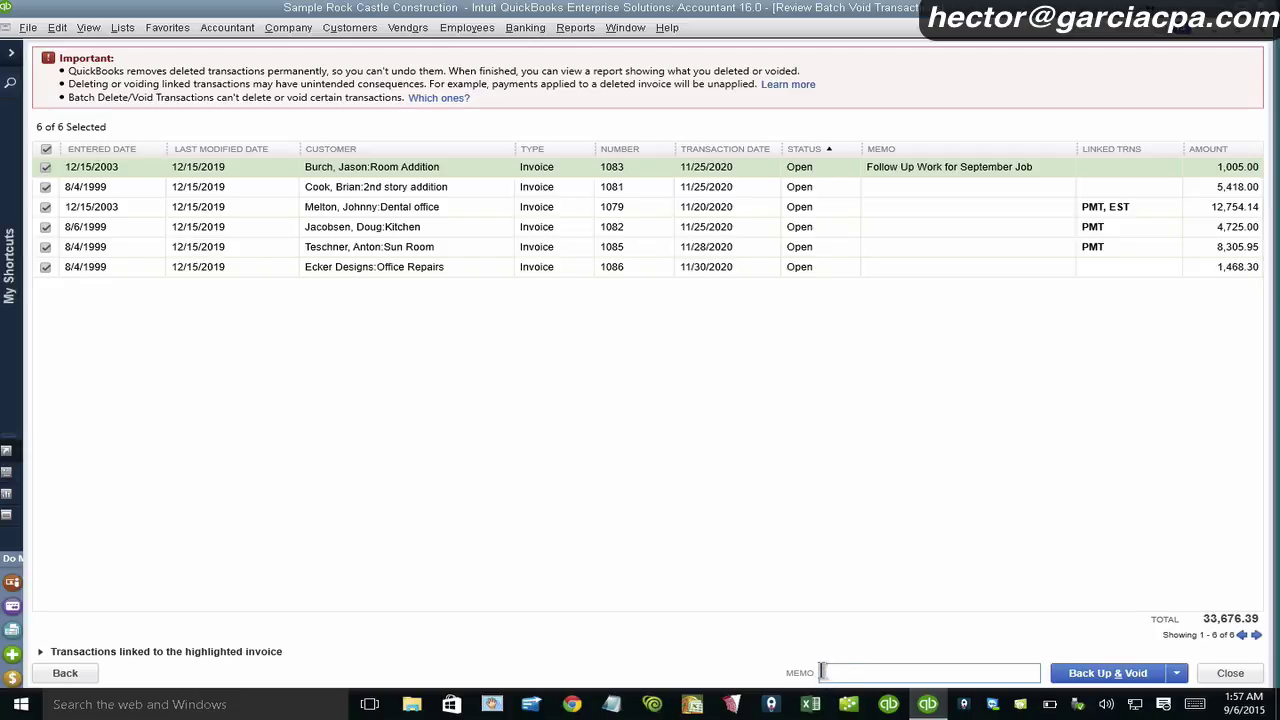
{"action": "type", "text": "ED INOICES WITH JOHN"}
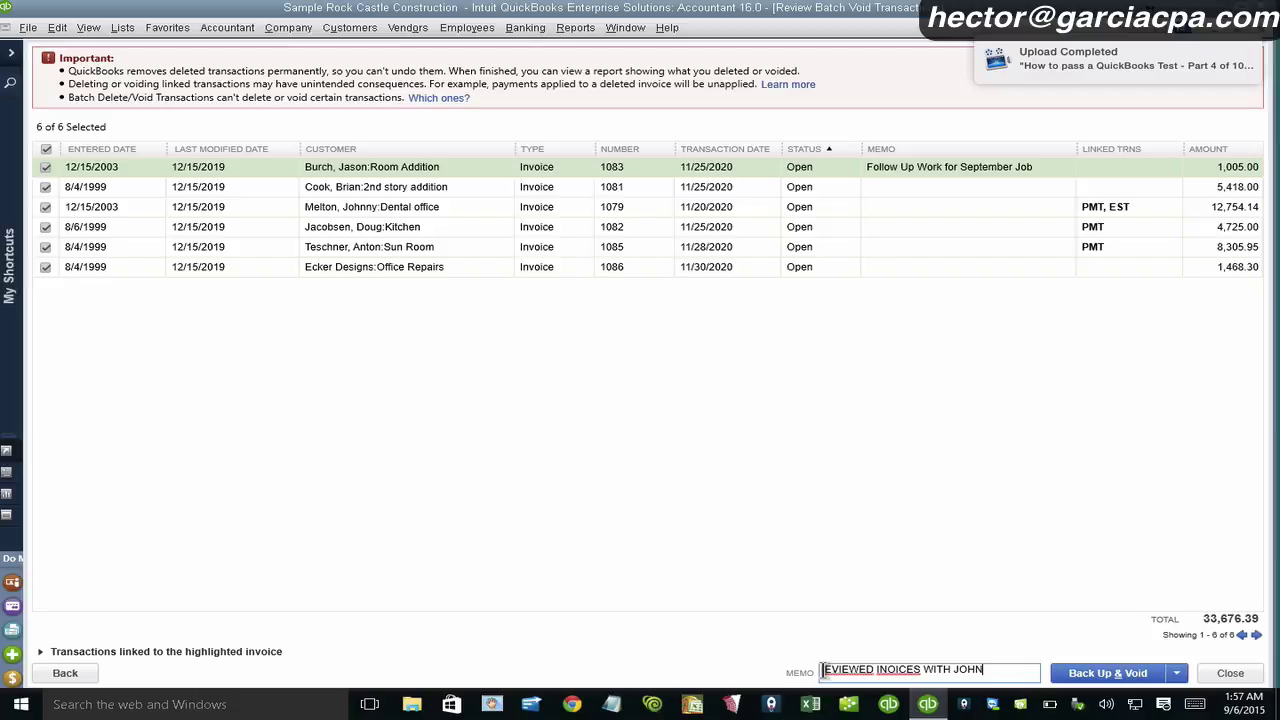
{"action": "type", "text": "r"}
{"action": "left_click", "coordinate": [888, 670]}
{"action": "type", "text": "V"}
{"action": "left_click", "coordinate": [1007, 671]}
{"action": "type", "text": "AND DECIDED"}
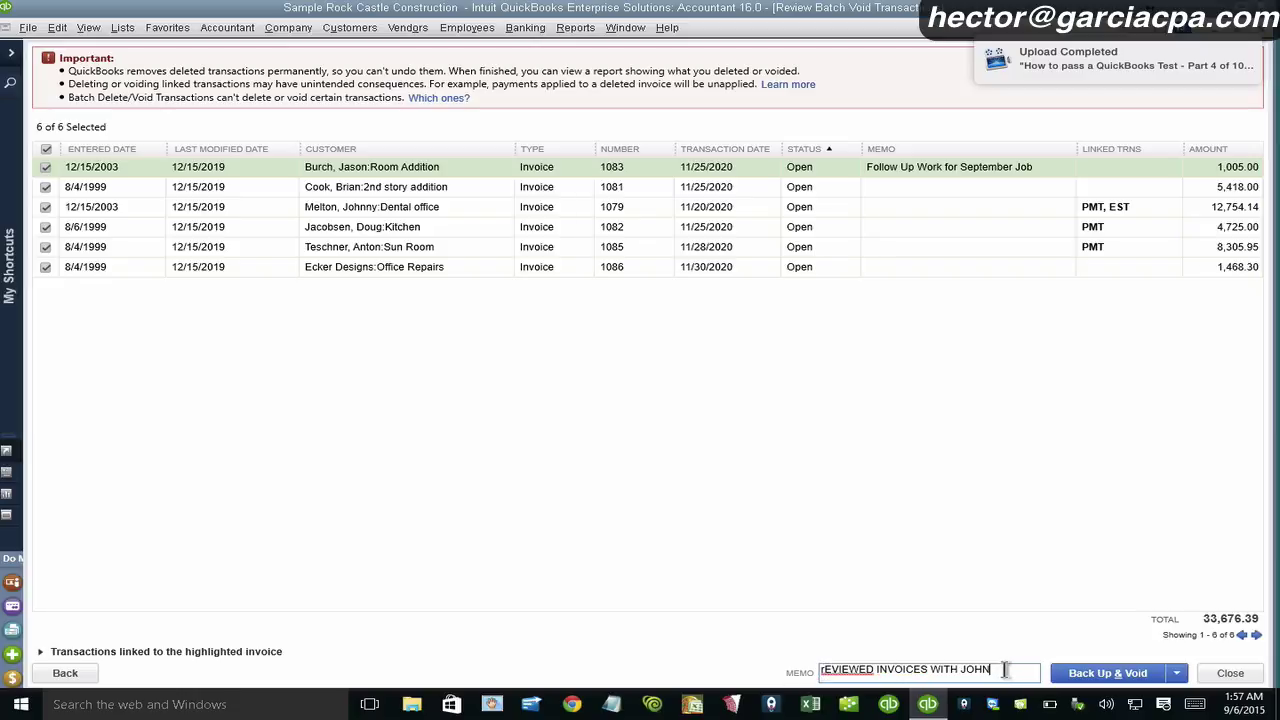
{"action": "type", "text": " WITHER"}
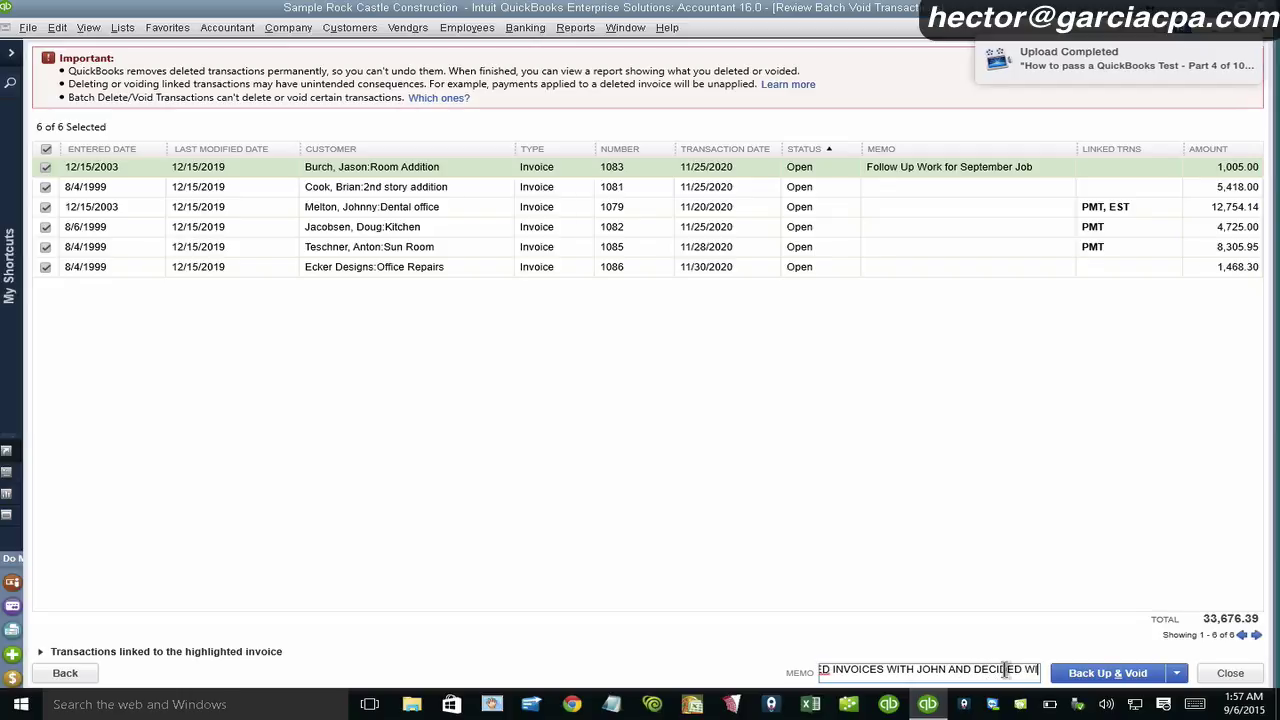
{"action": "key", "text": "BackSpace"}
{"action": "key", "text": "BackSpace"}
{"action": "key", "text": "BackSpace"}
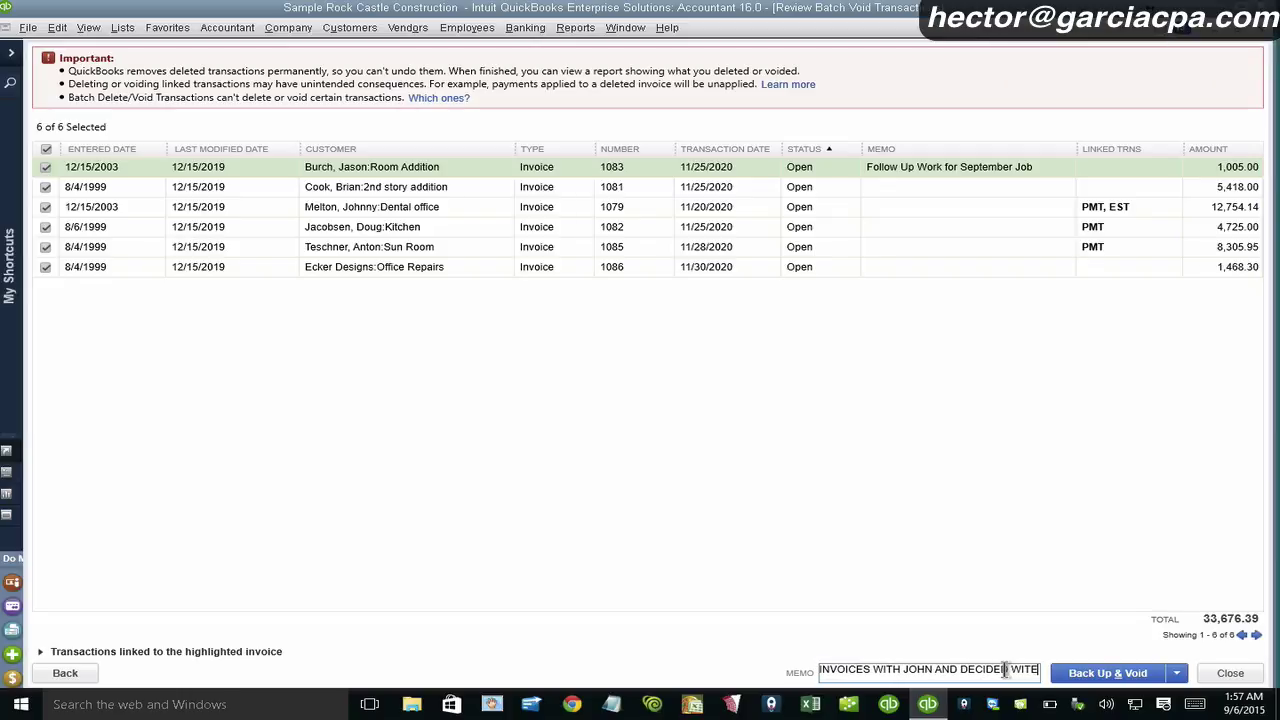
{"action": "key", "text": "BackSpace"}
{"action": "key", "text": "BackSpace"}
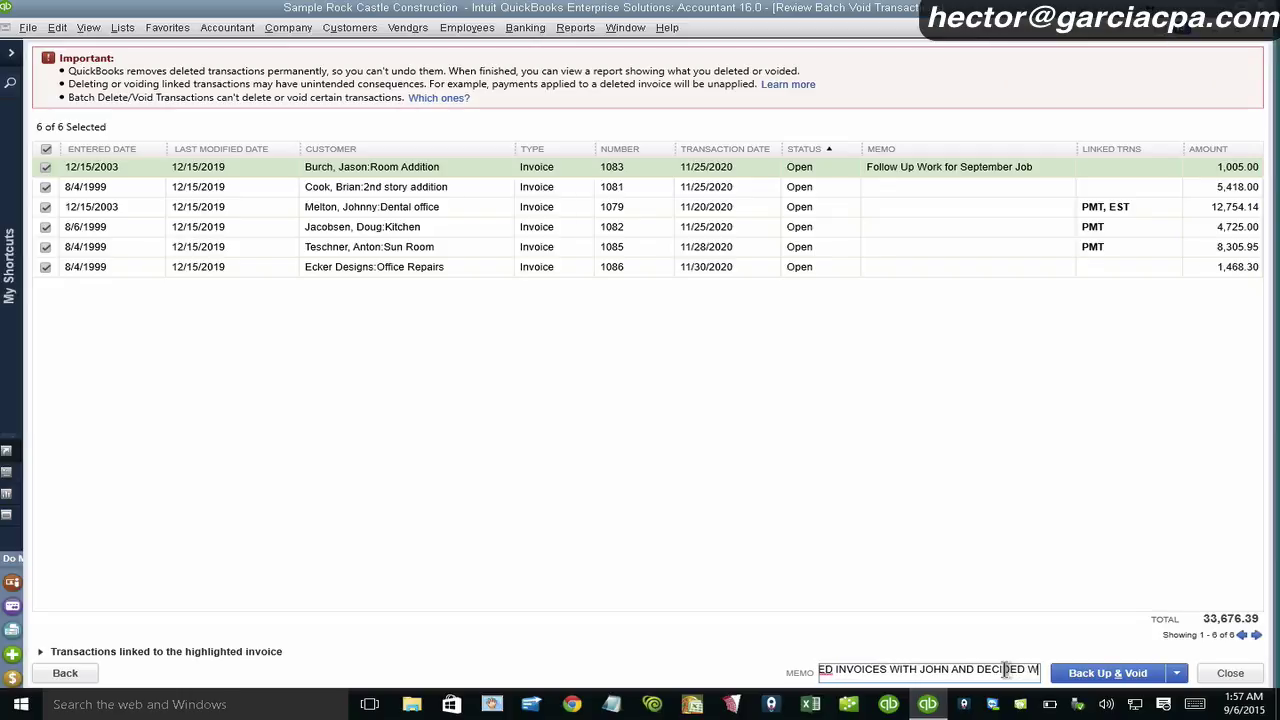
{"action": "key", "text": "BackSpace"}
{"action": "type", "text": "THES"}
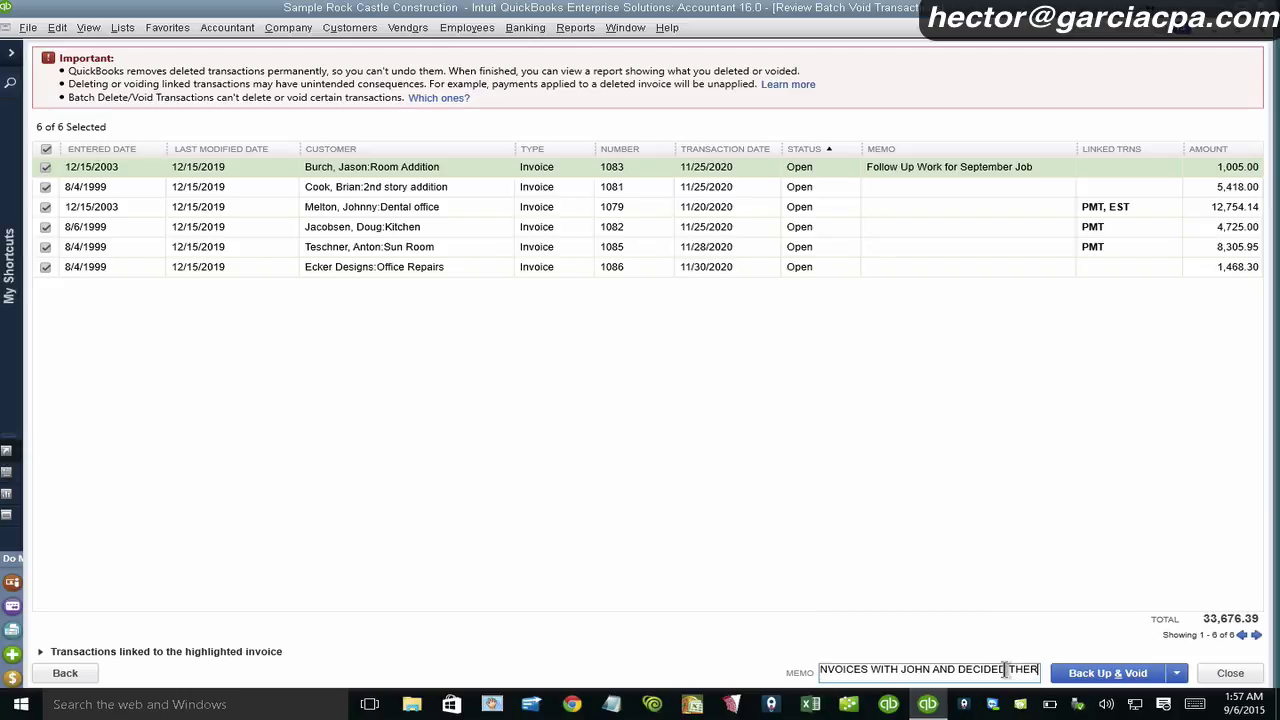
{"action": "type", "text": "E"}
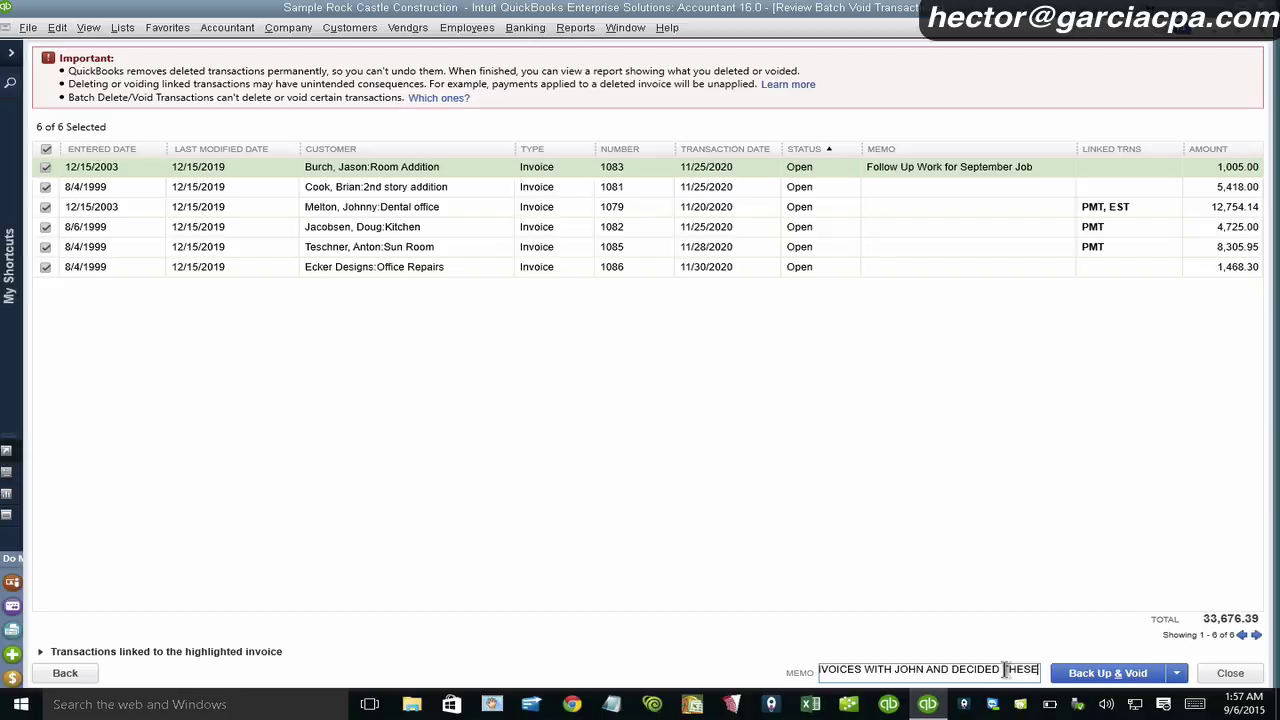
{"action": "type", "text": " DUPLICATE"}
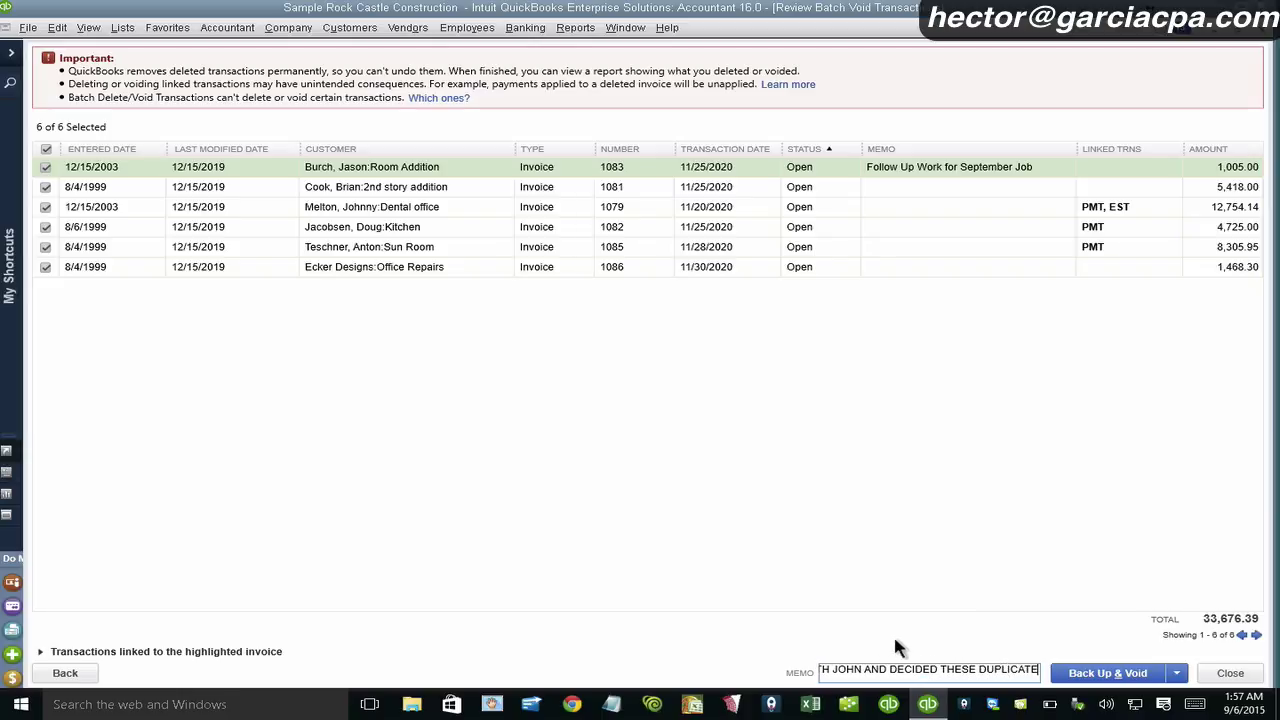
- Void the six invoices without a backup and confirm
{"action": "left_click", "coordinate": [1180, 676]}
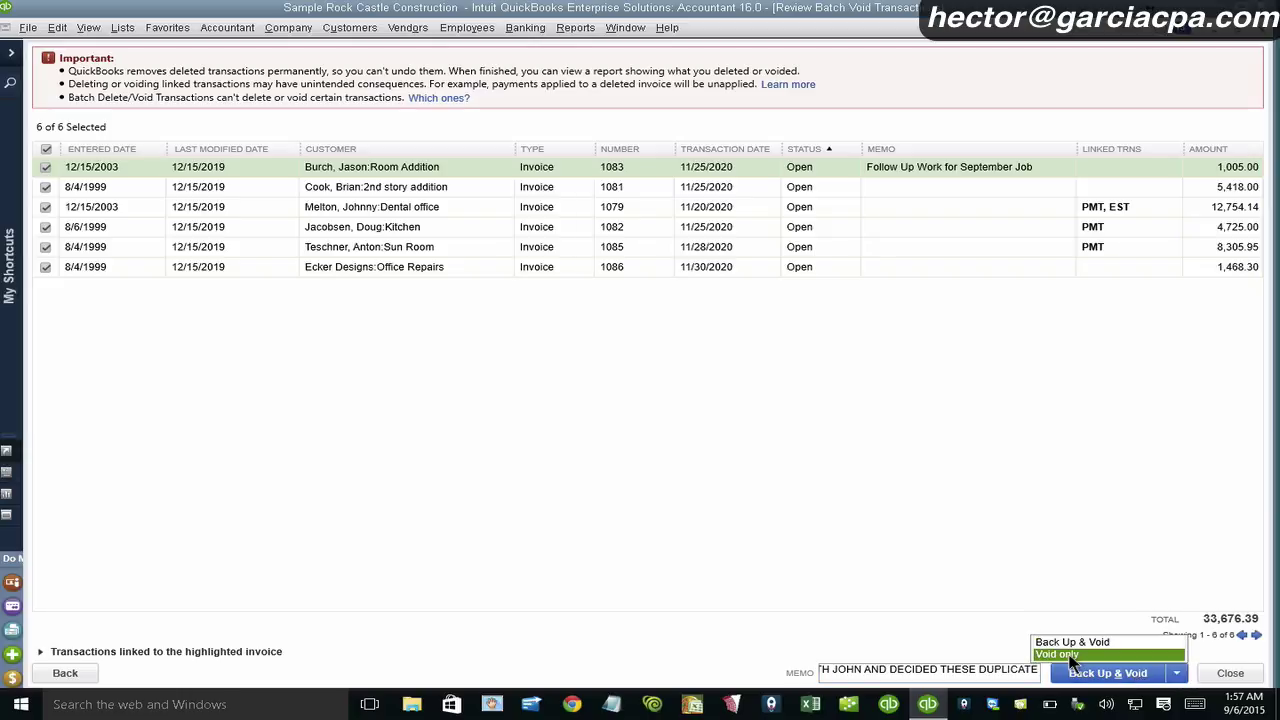
{"action": "left_click", "coordinate": [1060, 655]}
{"action": "left_click", "coordinate": [596, 400]}
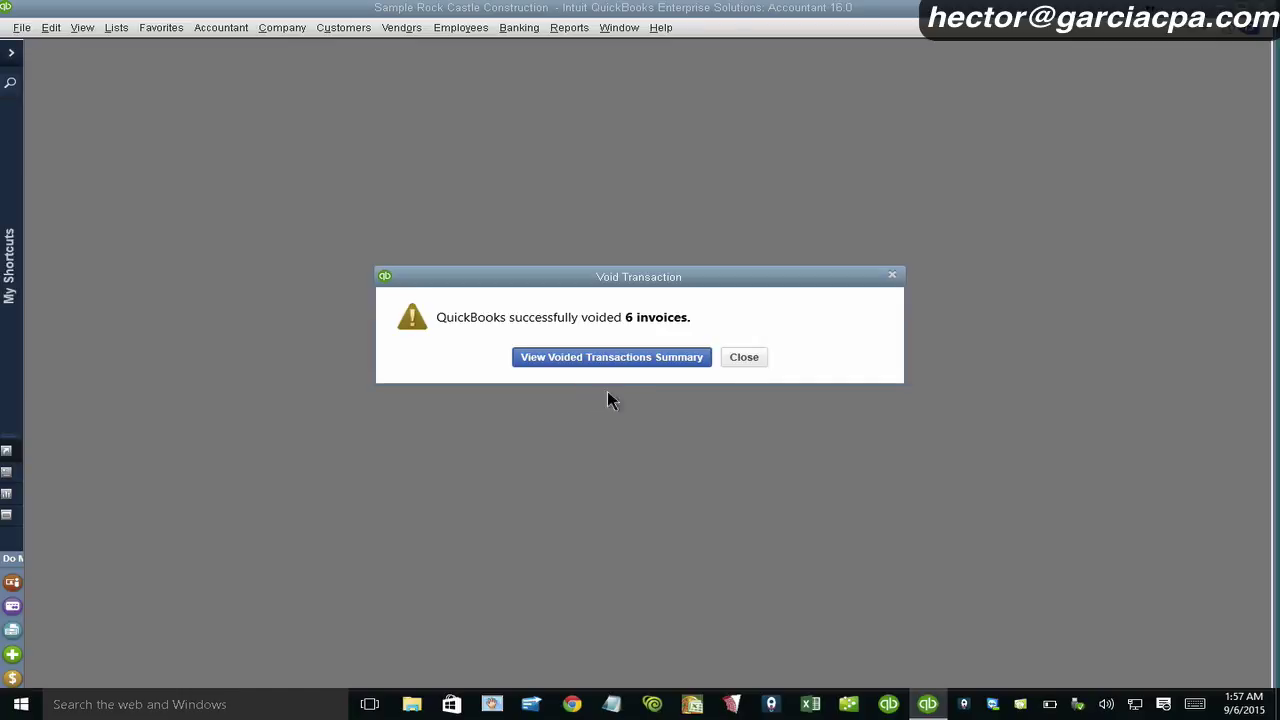
- Open the Voided Transactions Summary and open invoice 1086 from it
{"action": "left_click", "coordinate": [614, 358]}
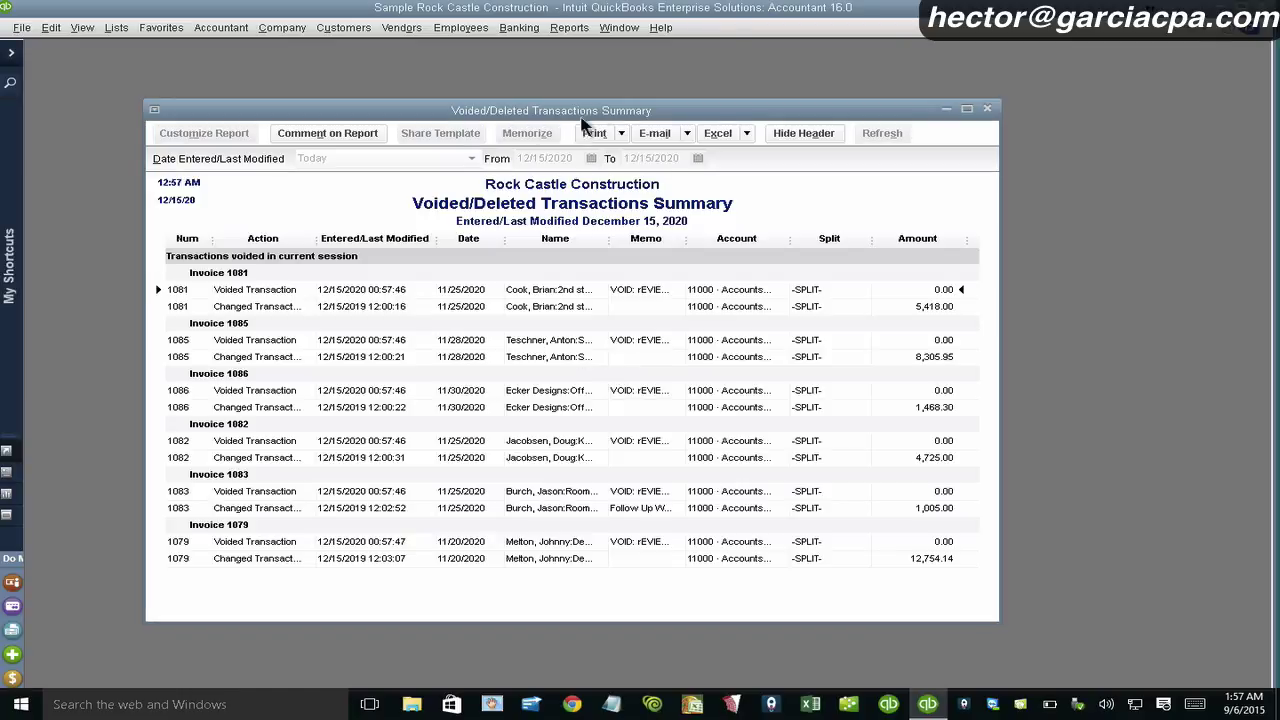
{"action": "left_click_drag", "start_coordinate": [582, 116], "coordinate": [574, 73]}
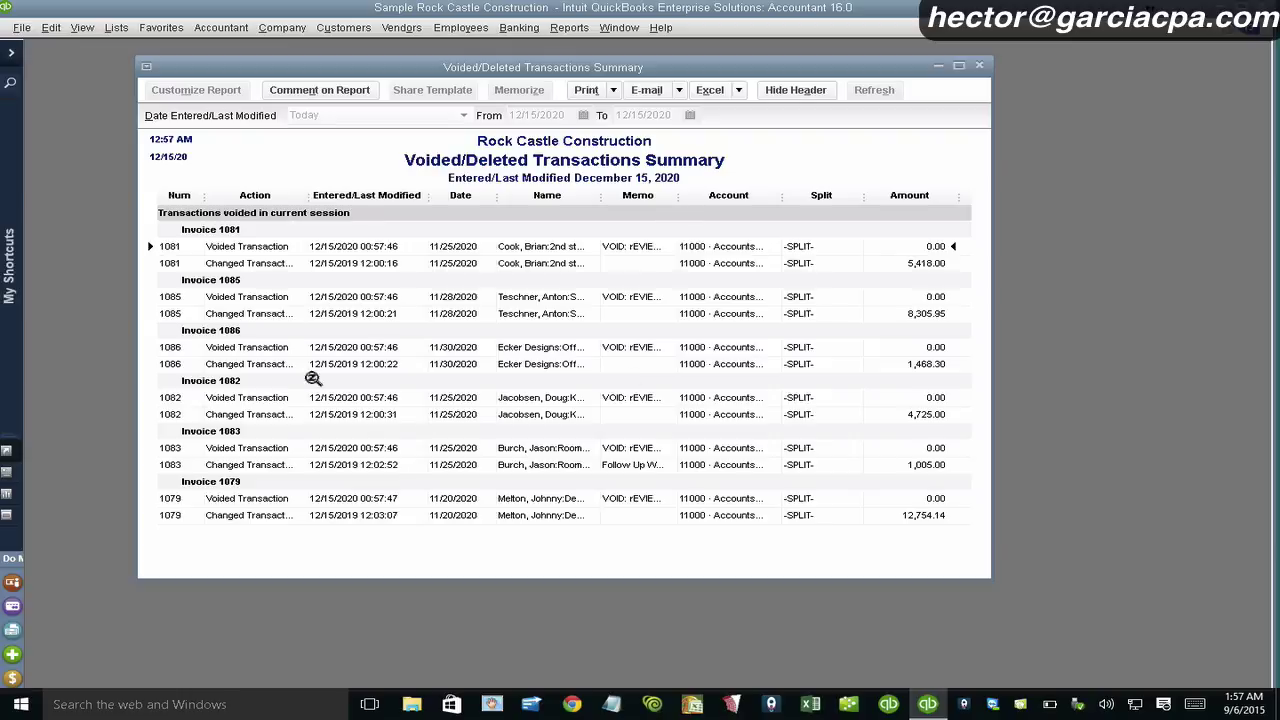
{"action": "double_click", "coordinate": [355, 347]}
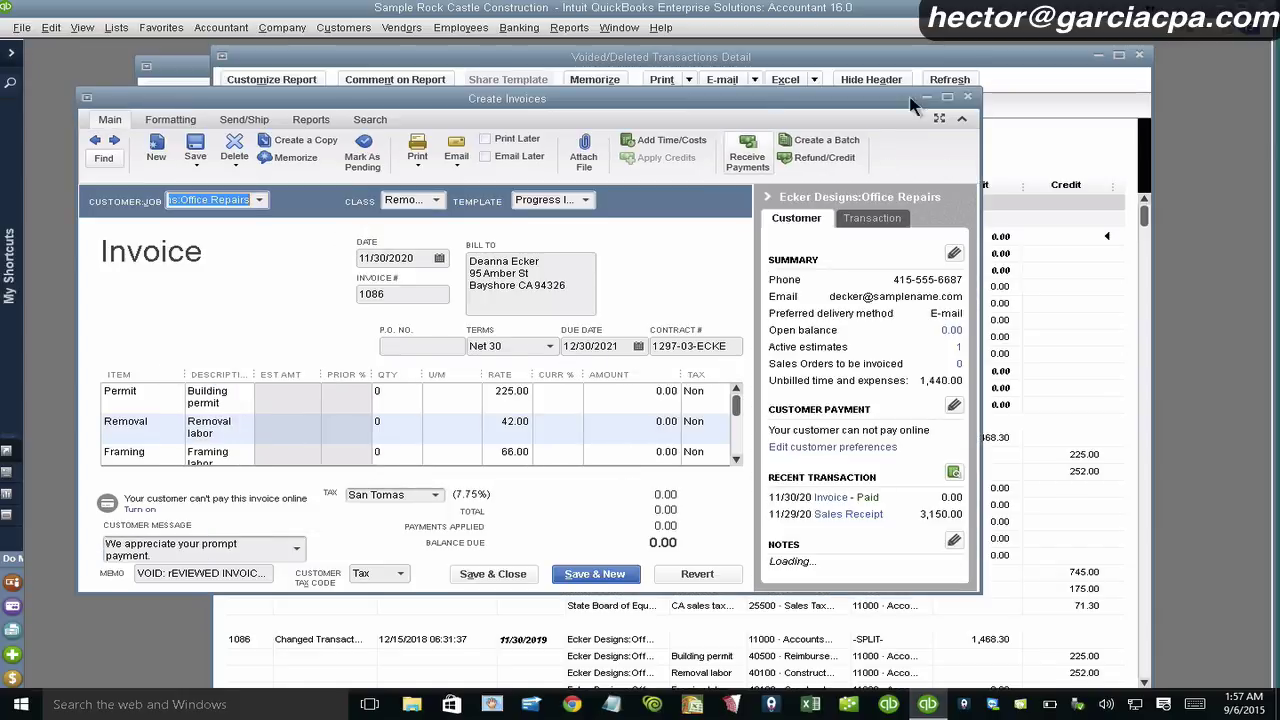
- Maximize voided invoice 1086 and select its memo to confirm it begins with VOID
{"action": "left_click", "coordinate": [945, 93]}
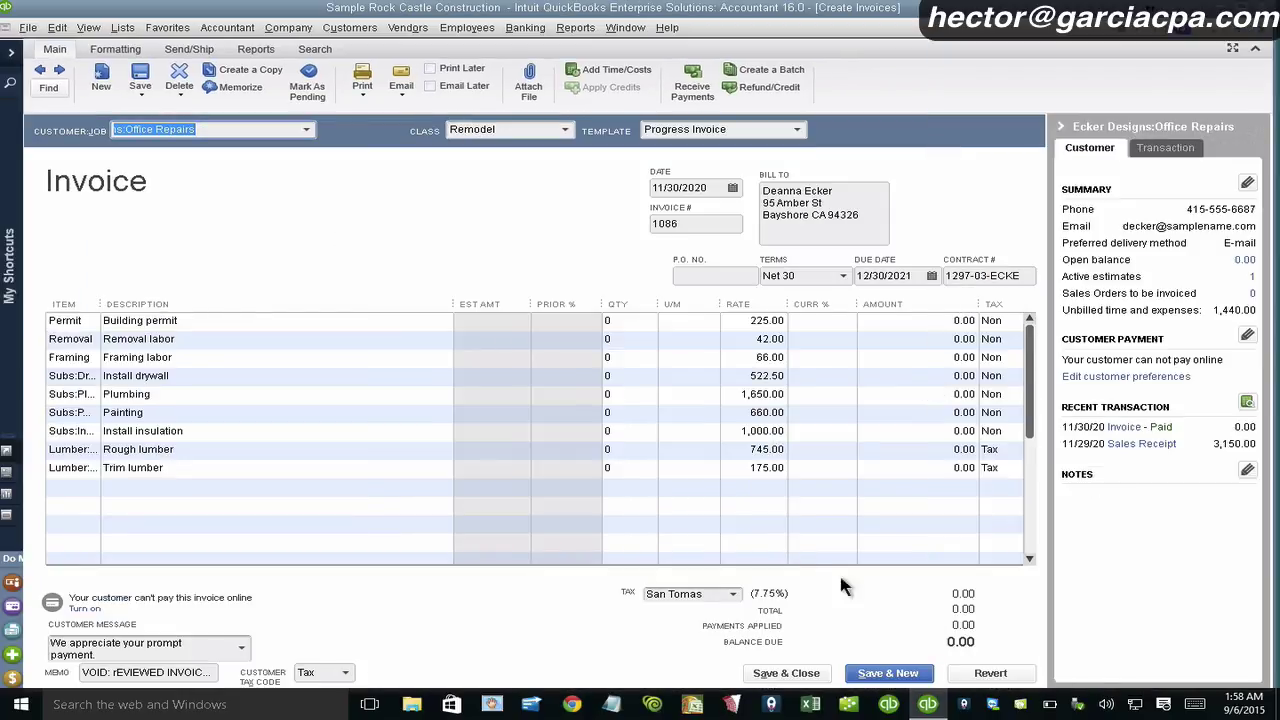
{"action": "left_click", "coordinate": [106, 672]}
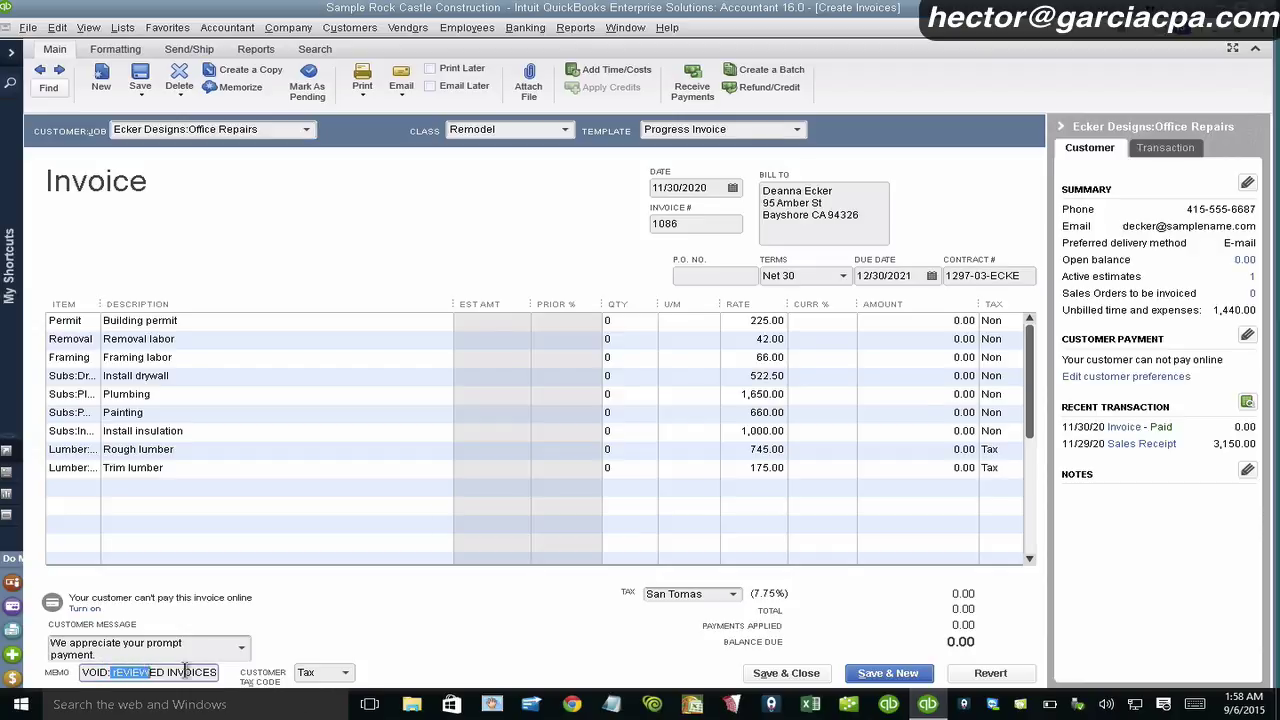
{"action": "triple_click", "coordinate": [100, 672]}
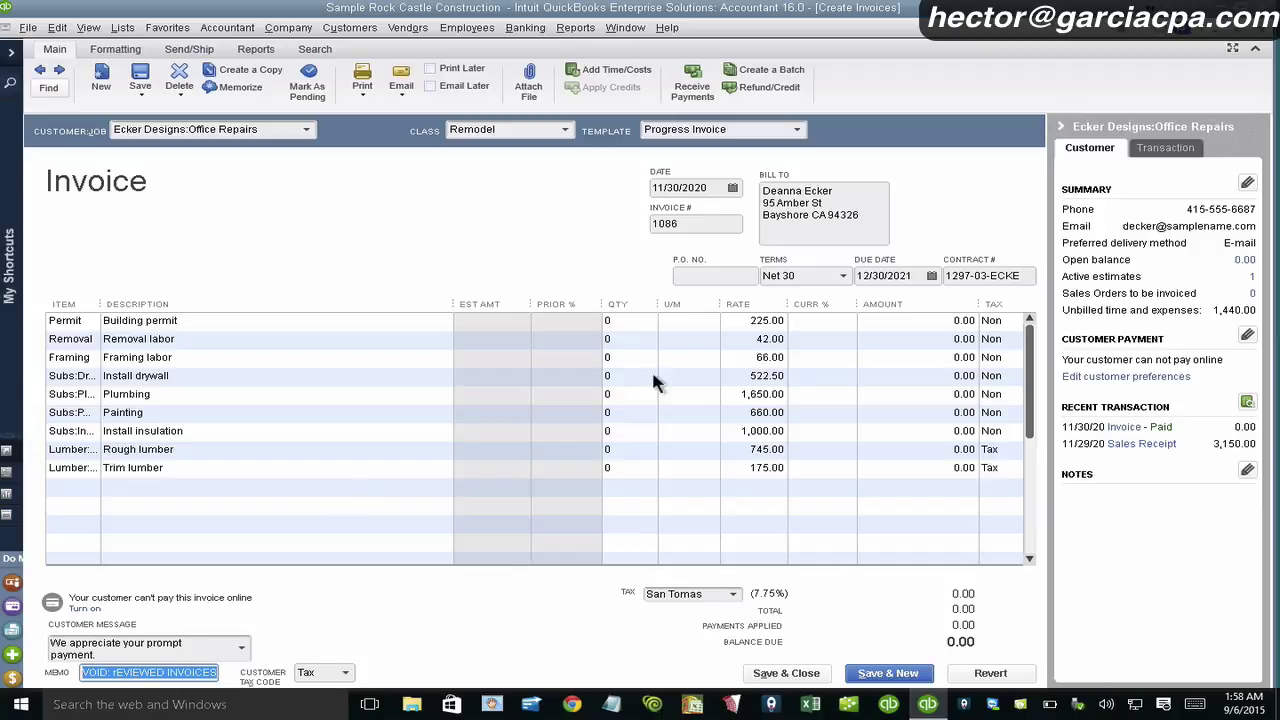
- Open Batch Delete/Void Transactions full-screen with Transaction Type left on Checks, listing 518 checks
{"action": "left_click", "coordinate": [215, 30]}
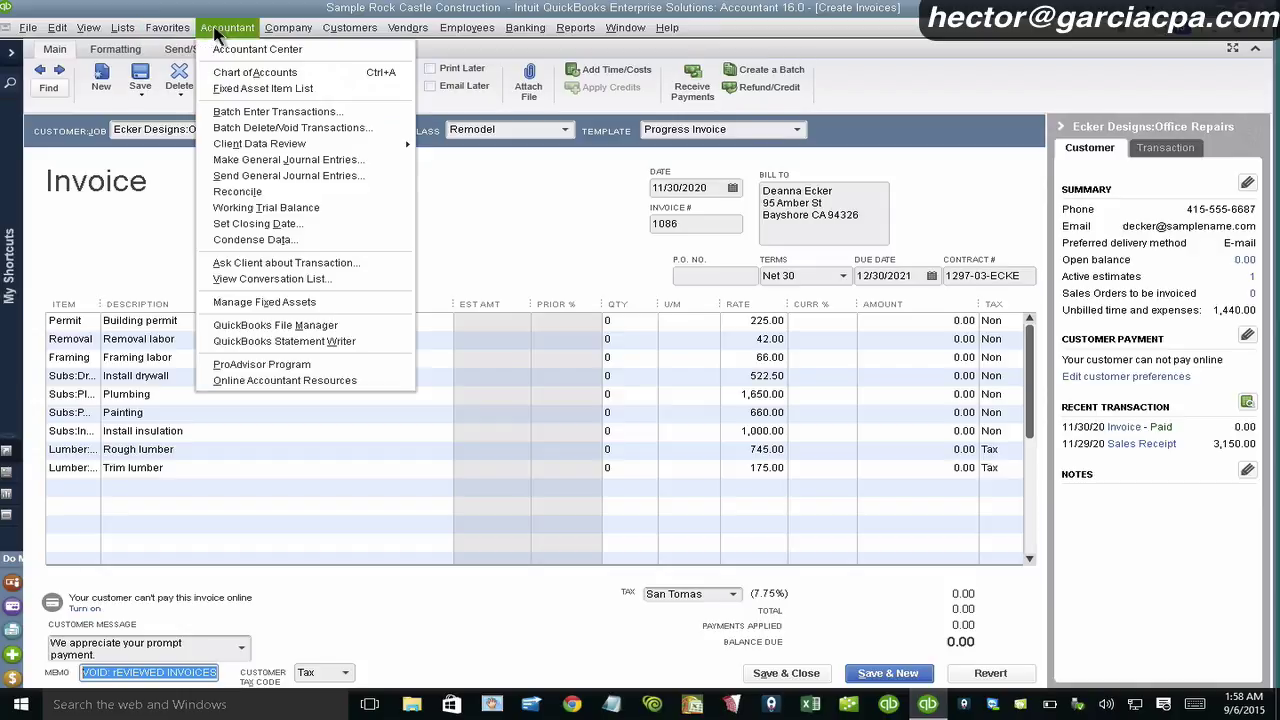
{"action": "left_click", "coordinate": [258, 128]}
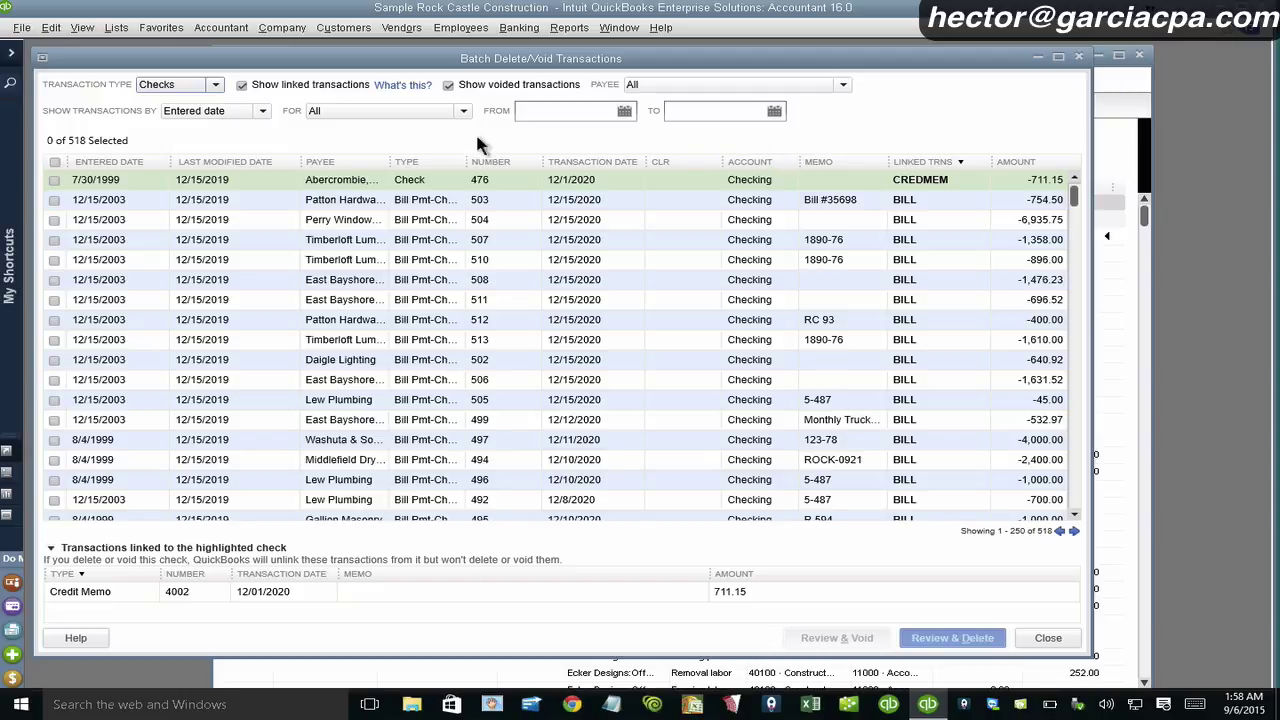
{"action": "double_click", "coordinate": [335, 60]}
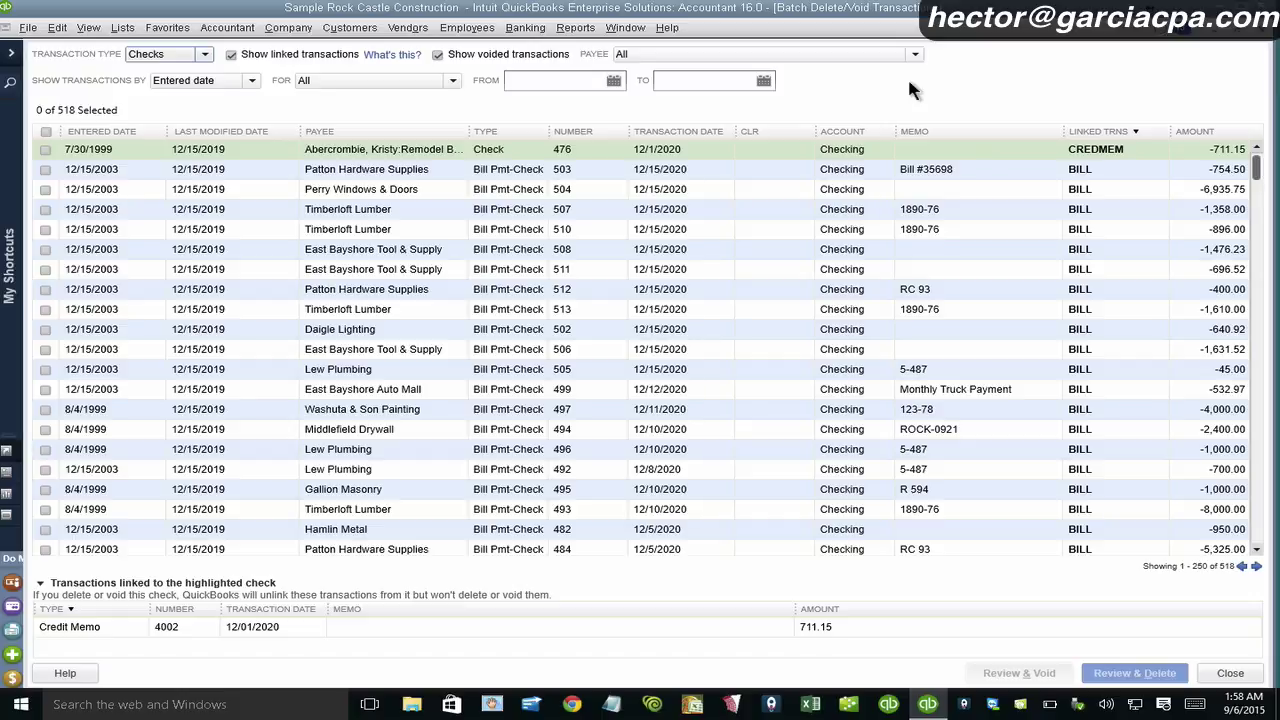
{"action": "left_click", "coordinate": [204, 54]}
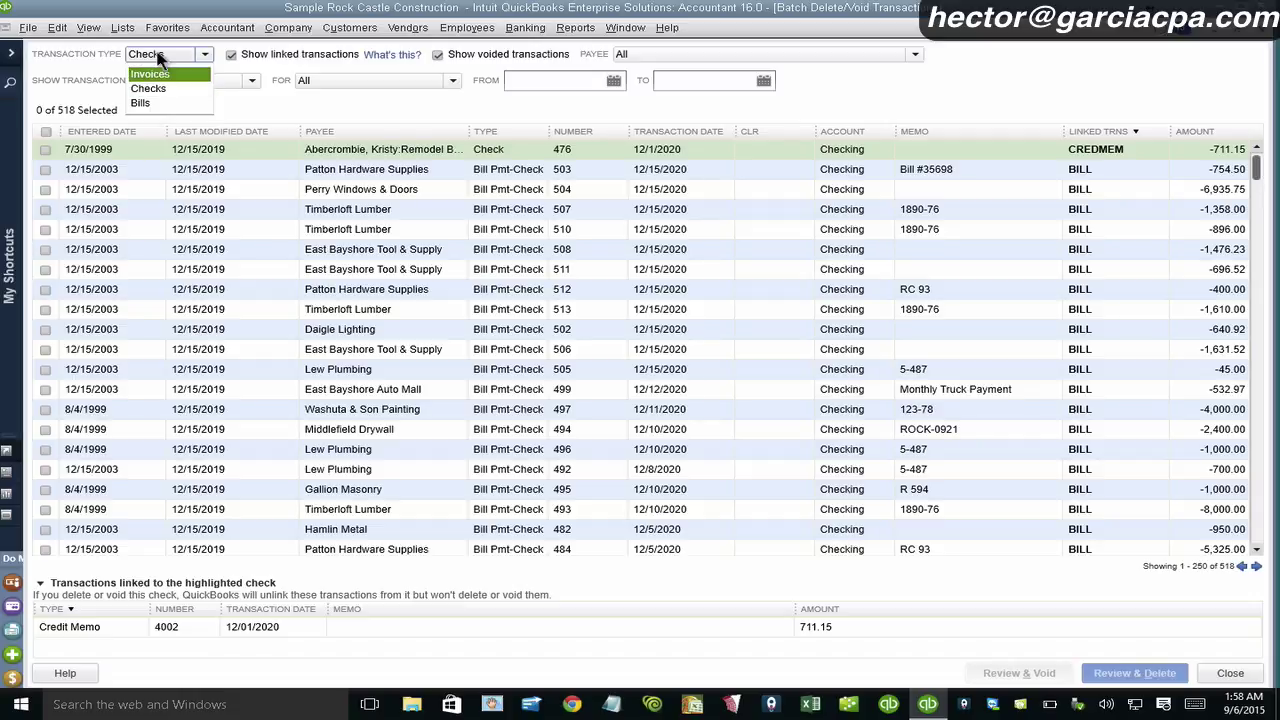
{"action": "left_click", "coordinate": [1150, 115]}
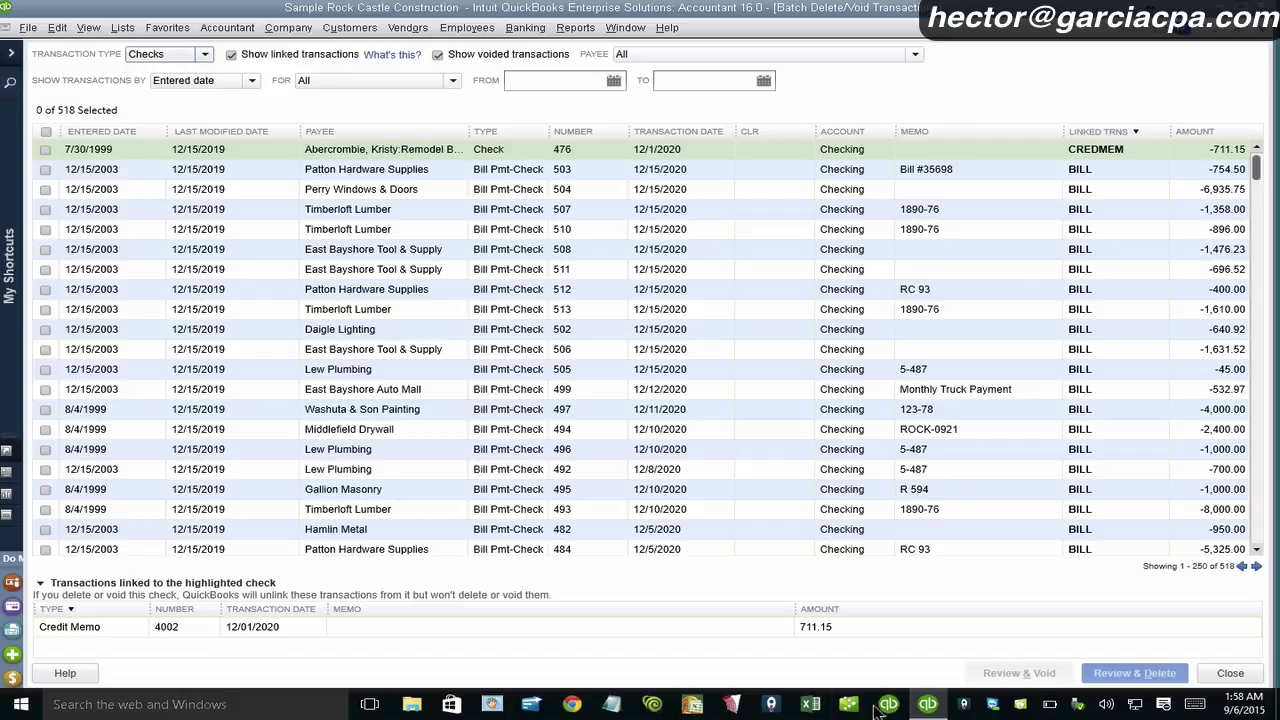